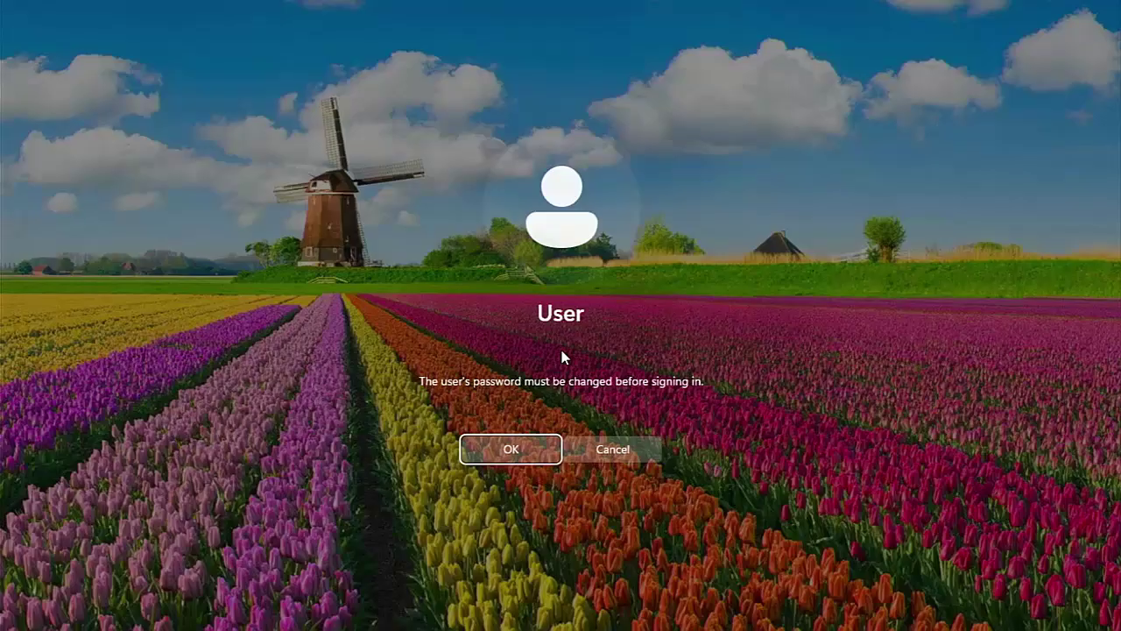
Step: Enter the new account password and confirm it at the Windows 11 sign-in screen
click(487, 460)
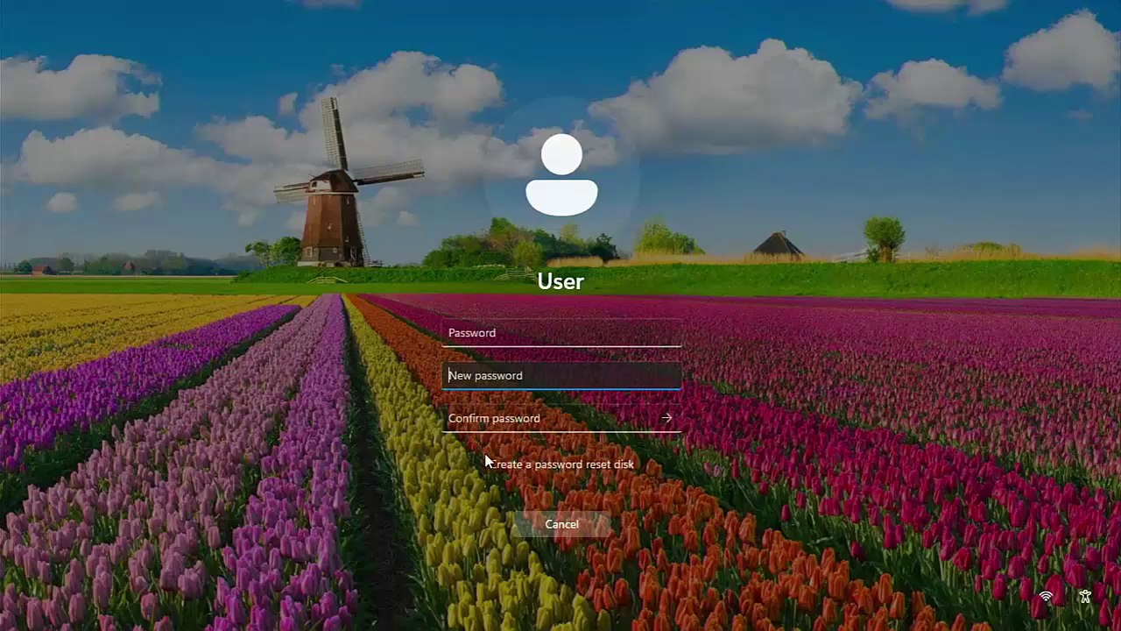
text(********)
key(Tab)
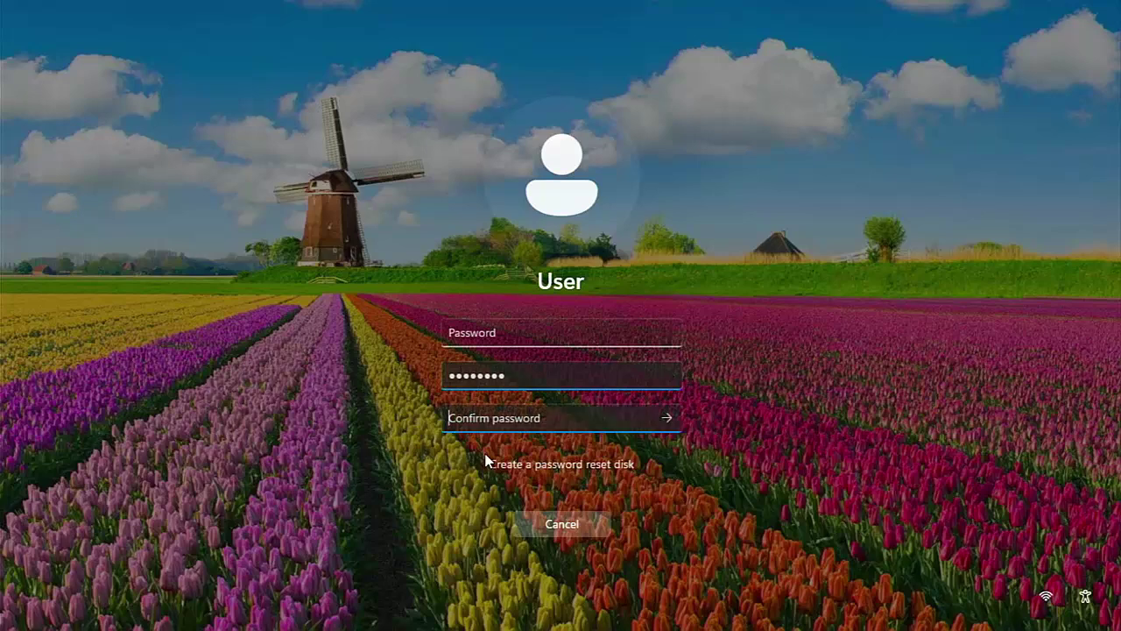
text(*******)
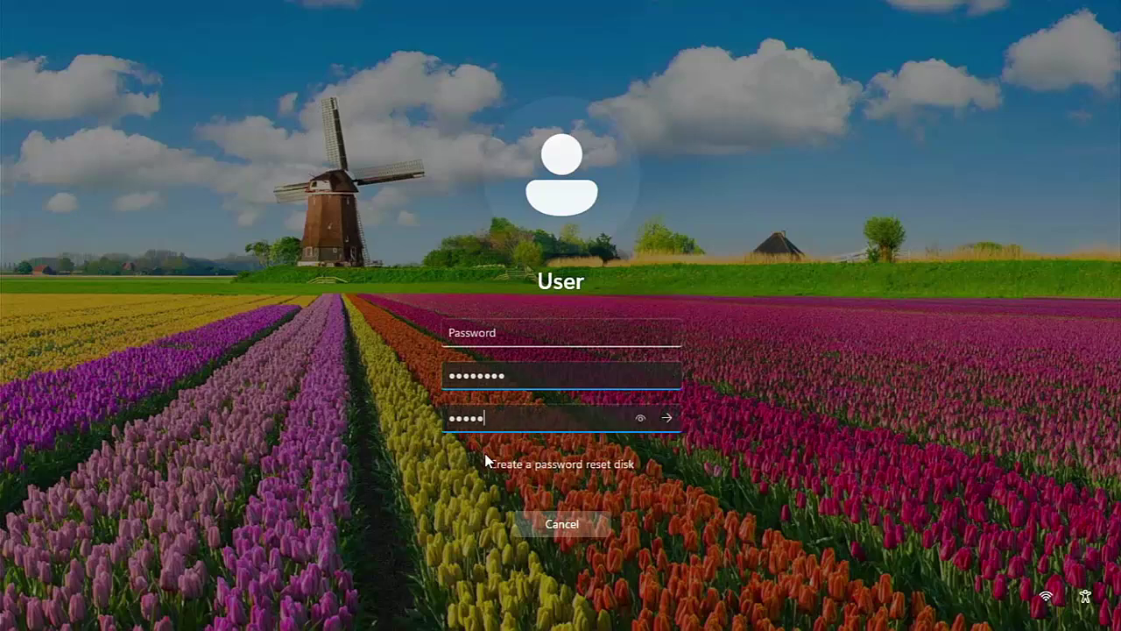
text(**)
key(Return)
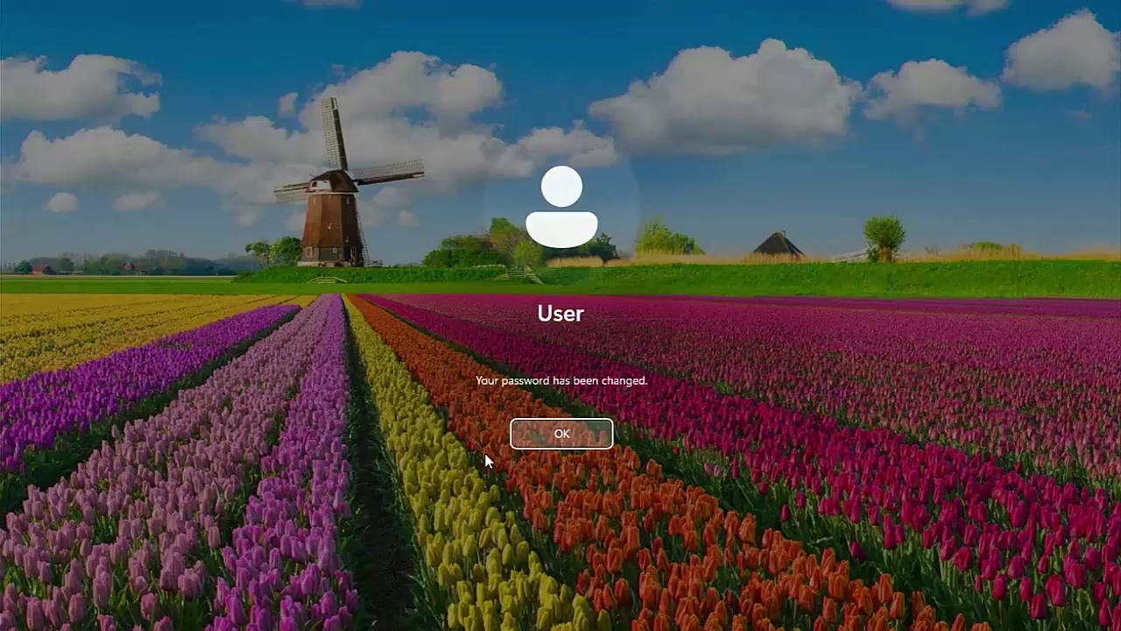
Step: Finish signing in, check Settings > Accounts shows a local Administrator, then close Settings
click(548, 434)
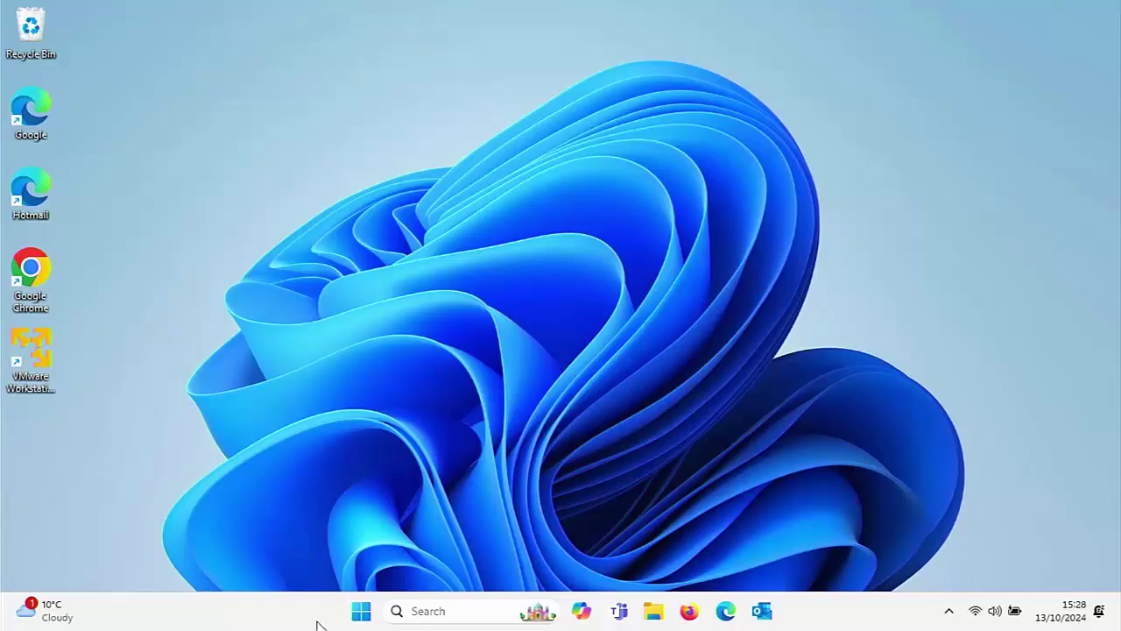
click(362, 613)
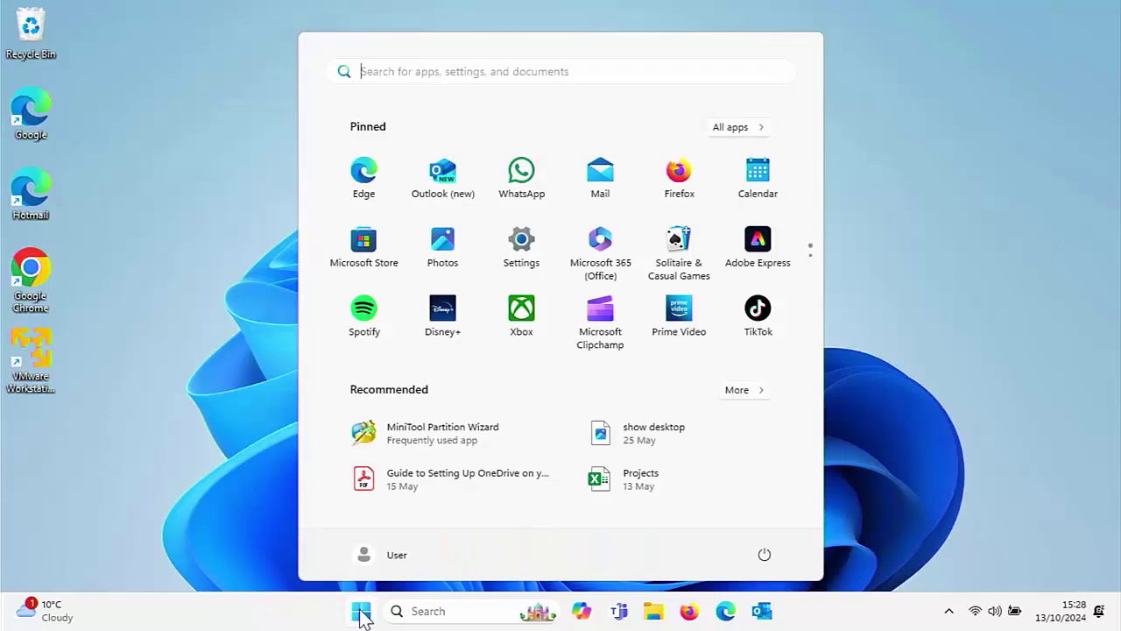
click(521, 241)
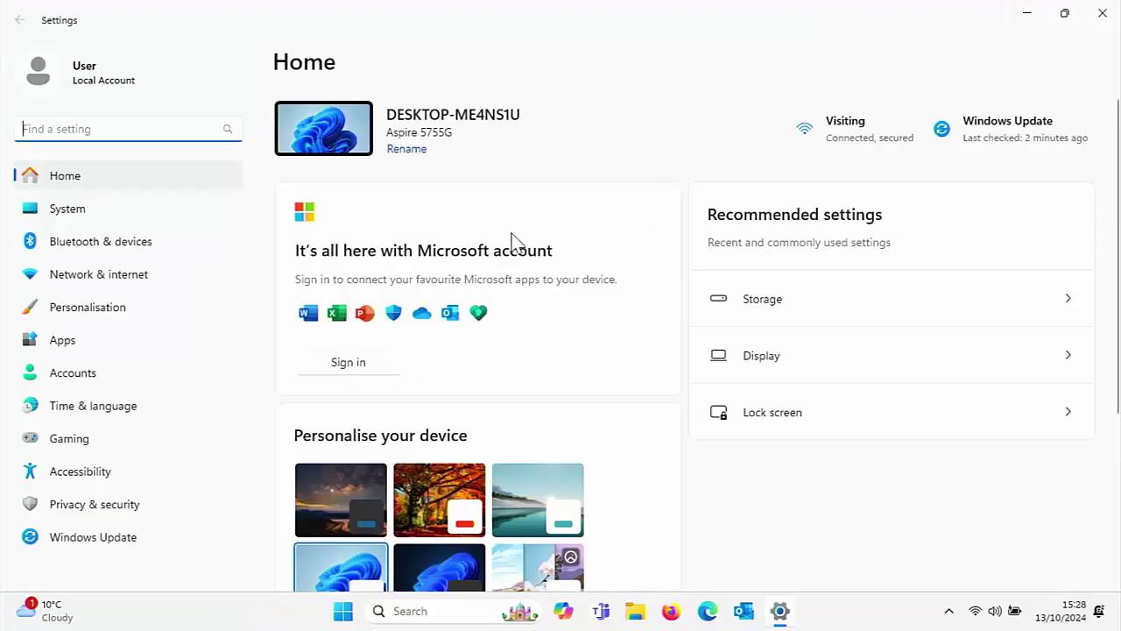
click(64, 379)
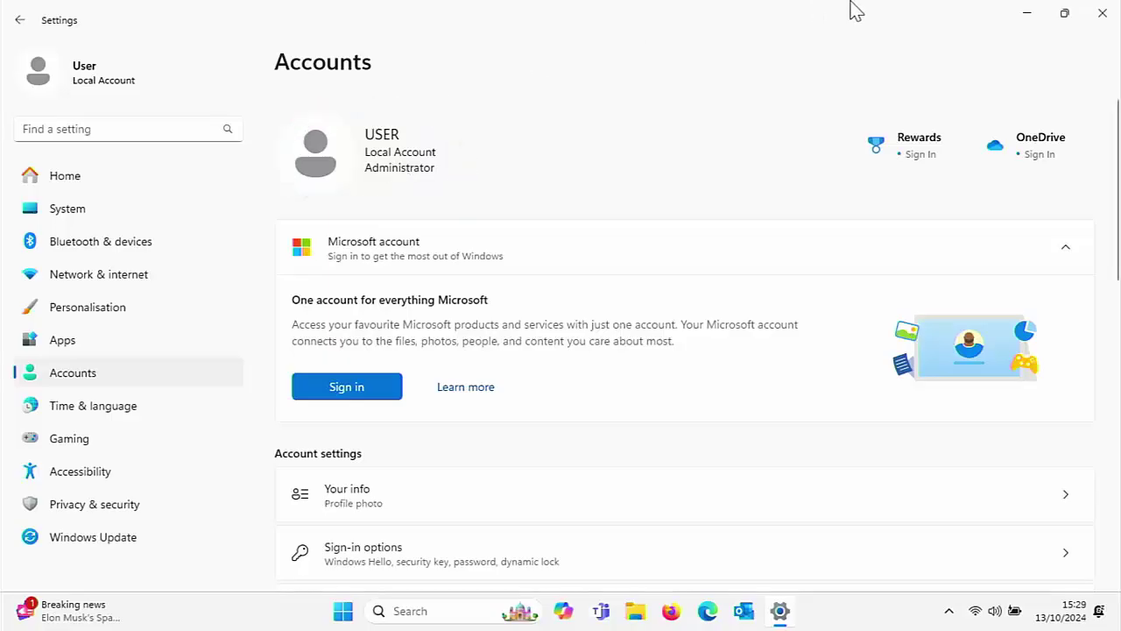
click(1099, 16)
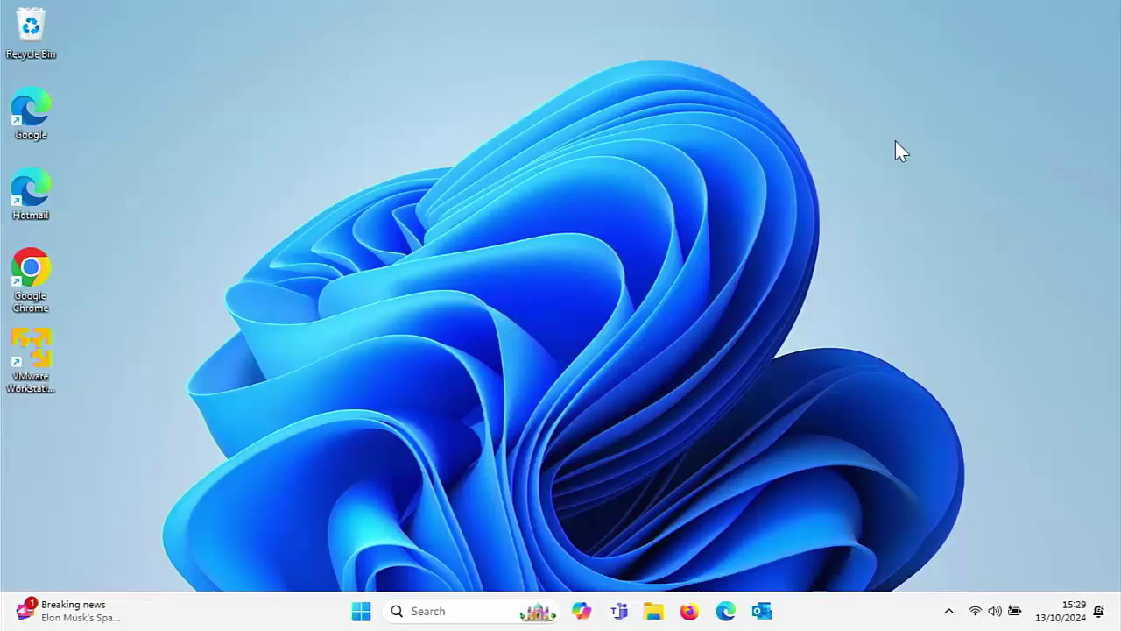
Step: Search Start for lusrmgr.msc and launch the built-in Local Users and Groups console
click(360, 612)
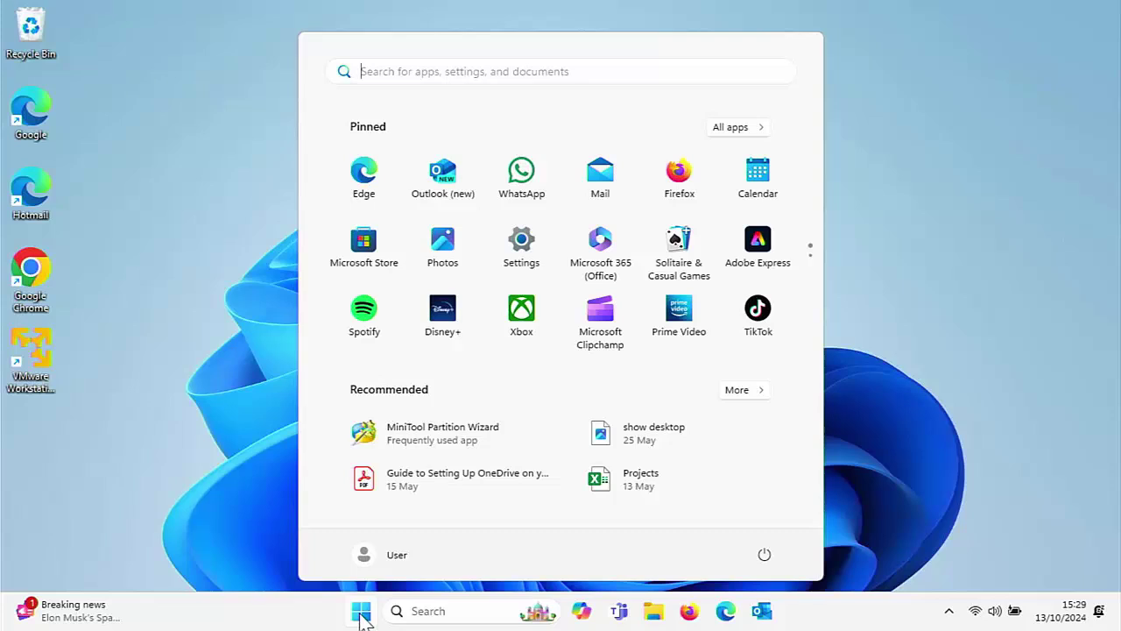
text(lu)
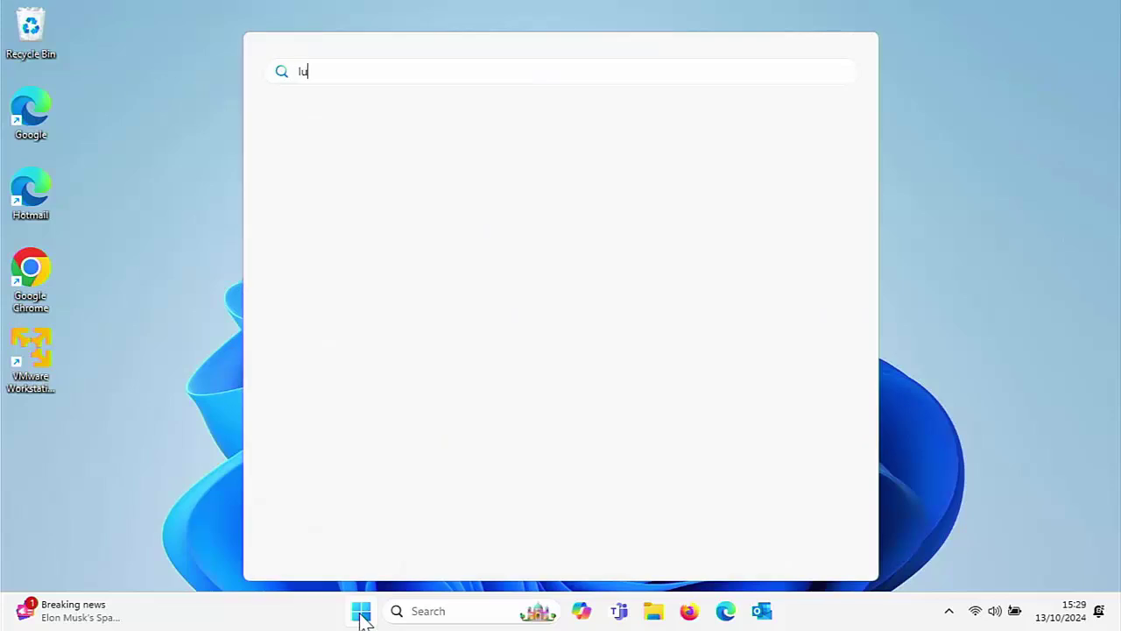
text(srm)
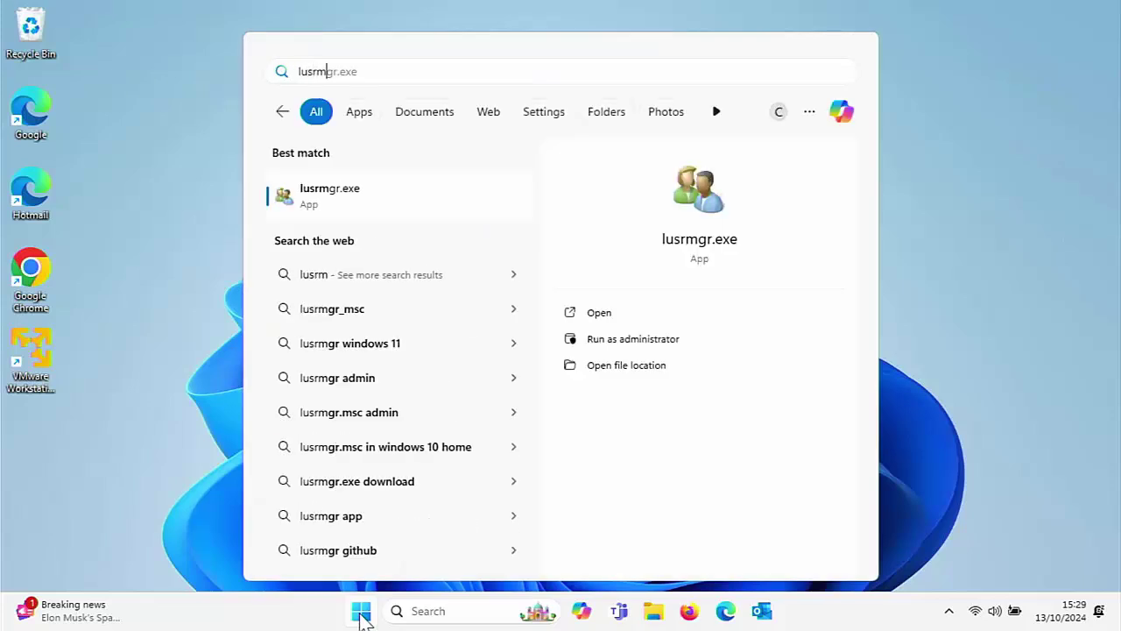
text(gr.m)
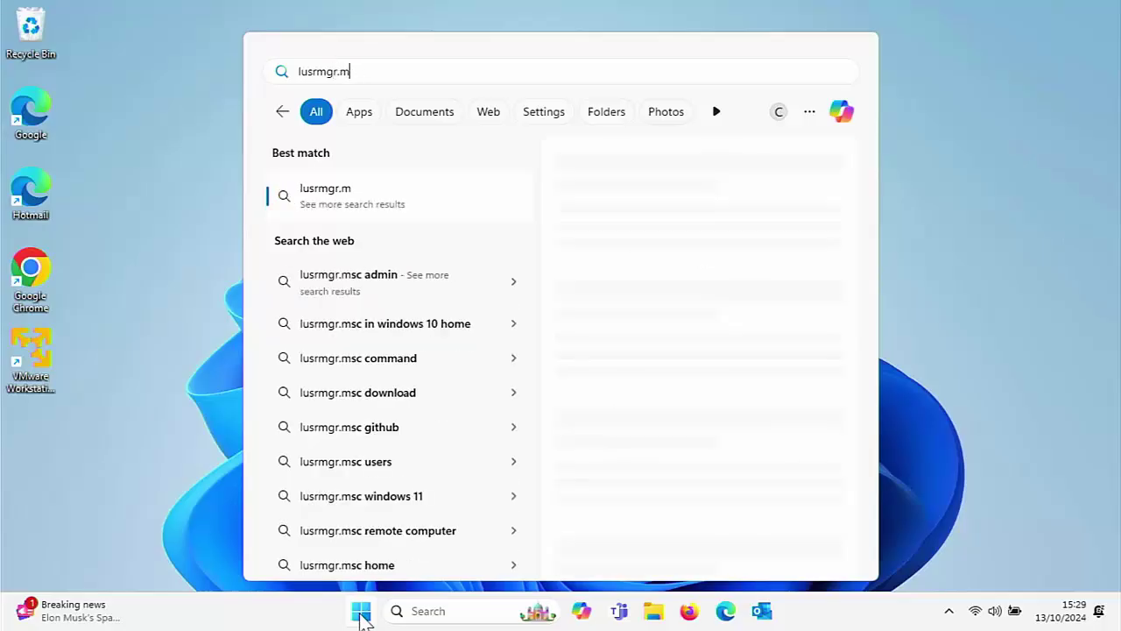
text(sc)
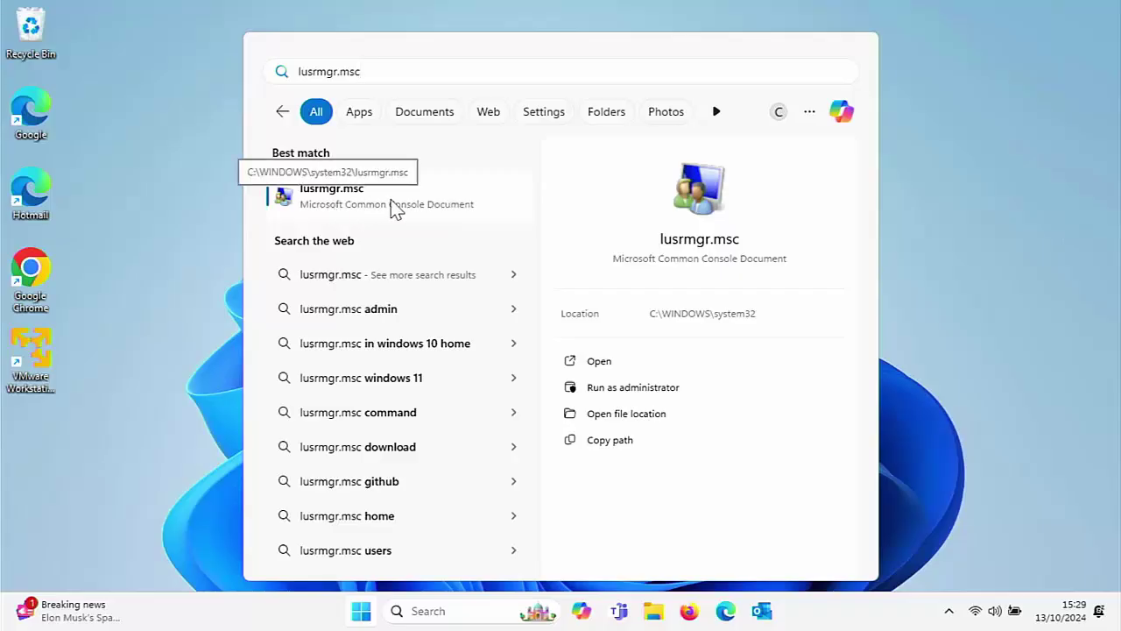
click(314, 203)
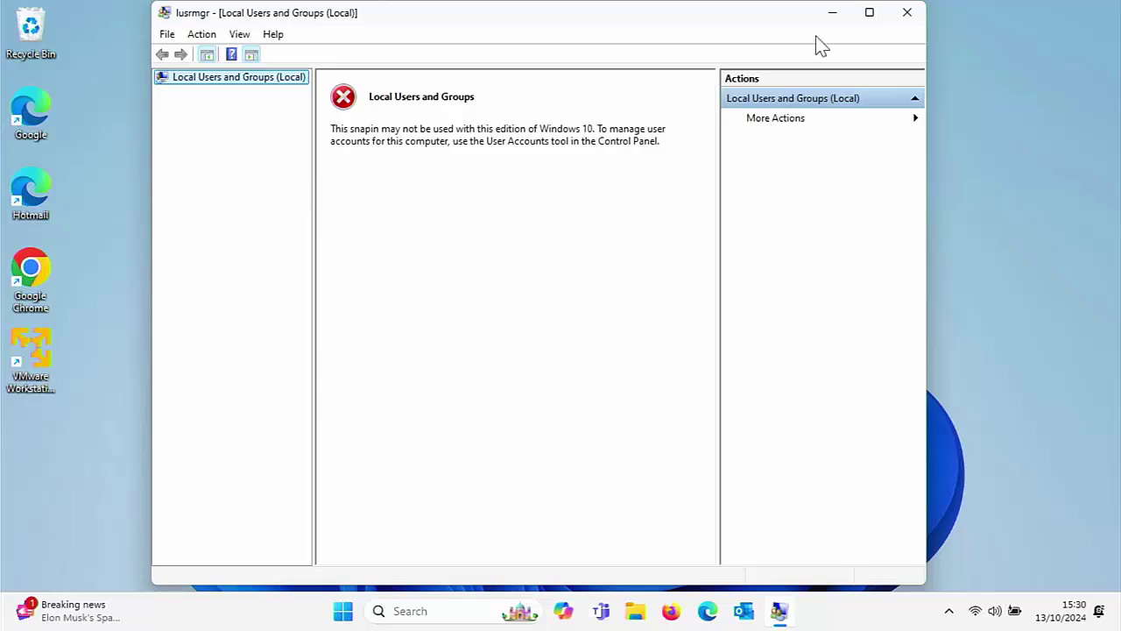
Step: Close the console, launch Edge, and enter cwtek.co.uk/wd in the new tab's address bar
click(902, 13)
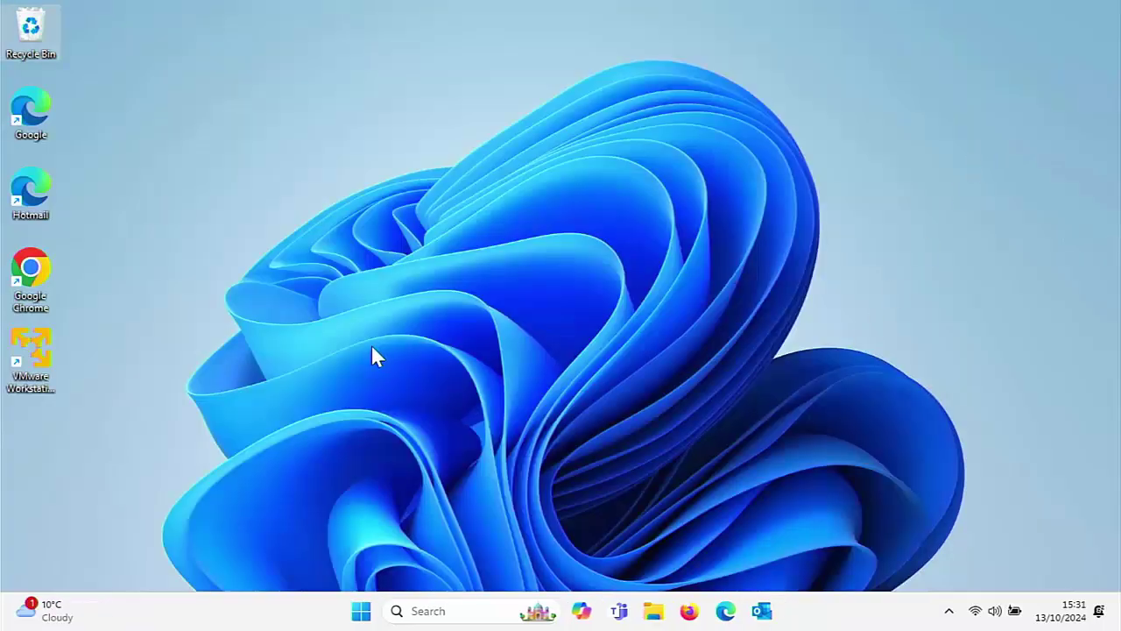
click(725, 610)
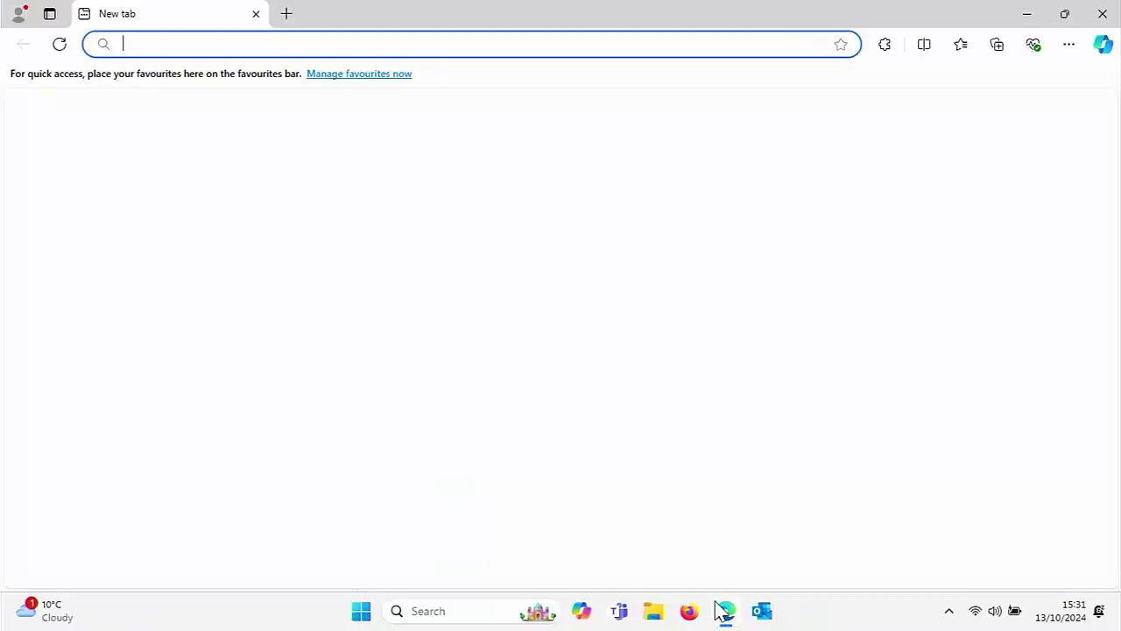
click(134, 41)
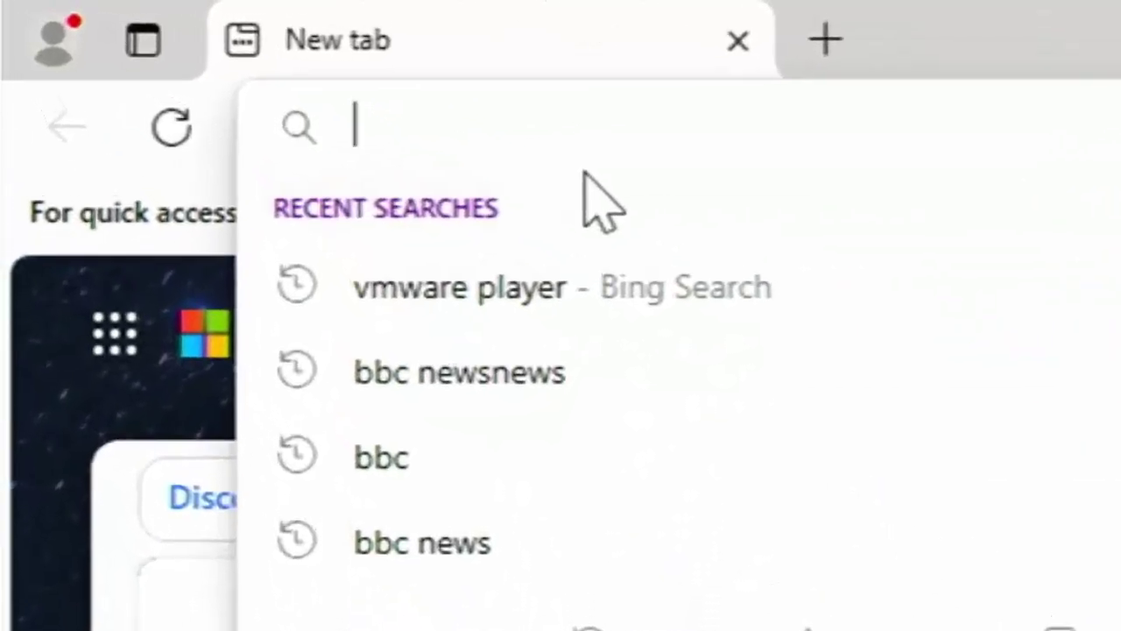
text(c)
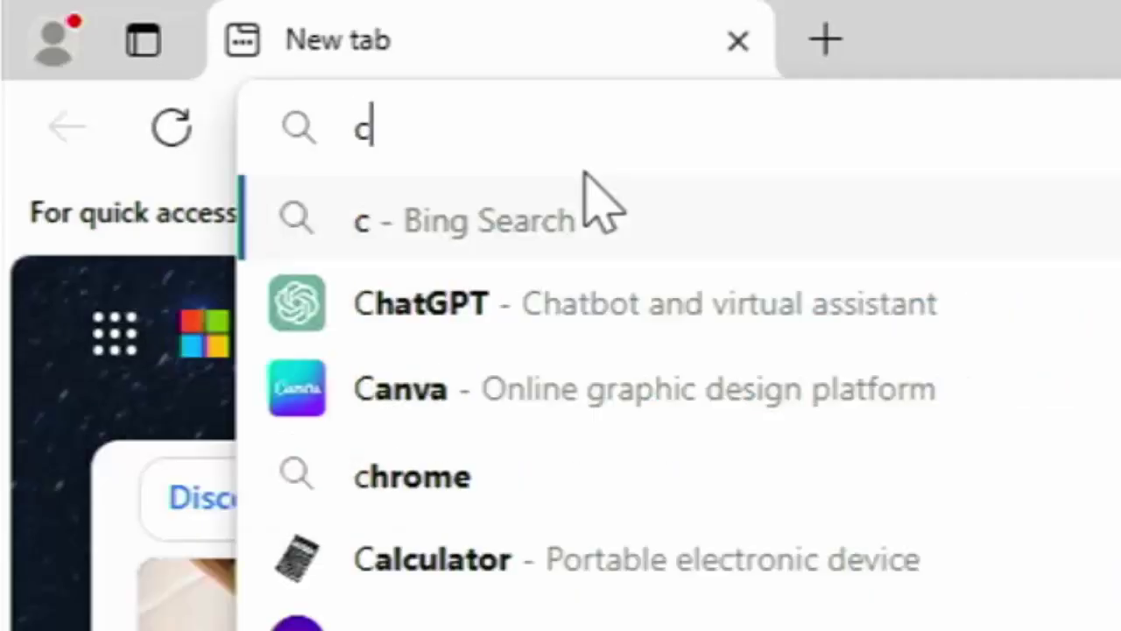
text(wtek.)
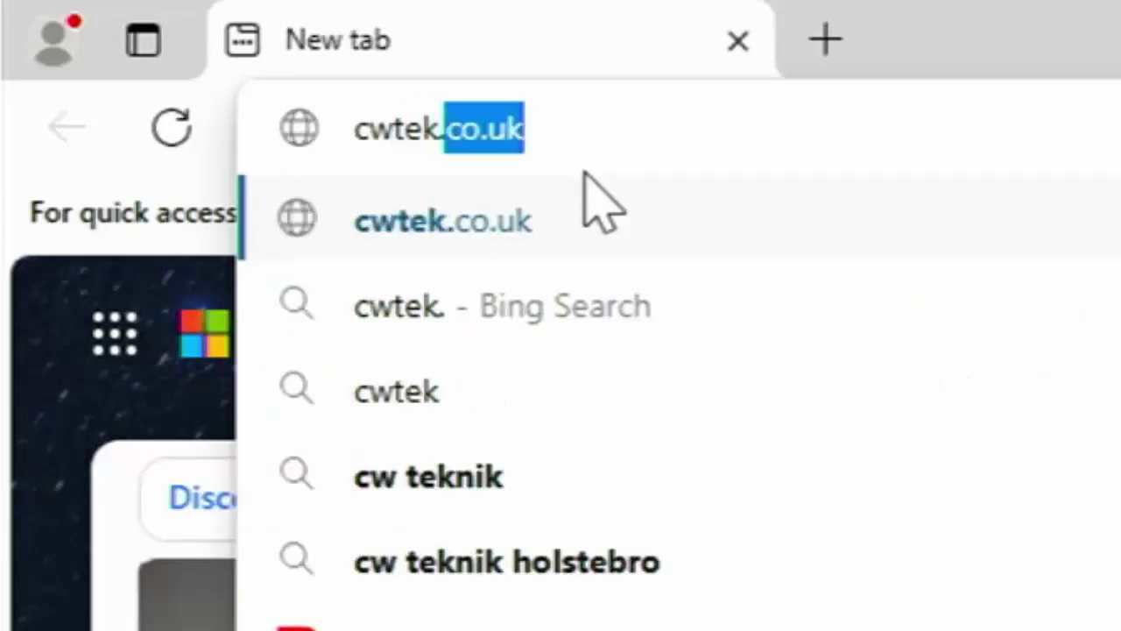
text(co.uk)
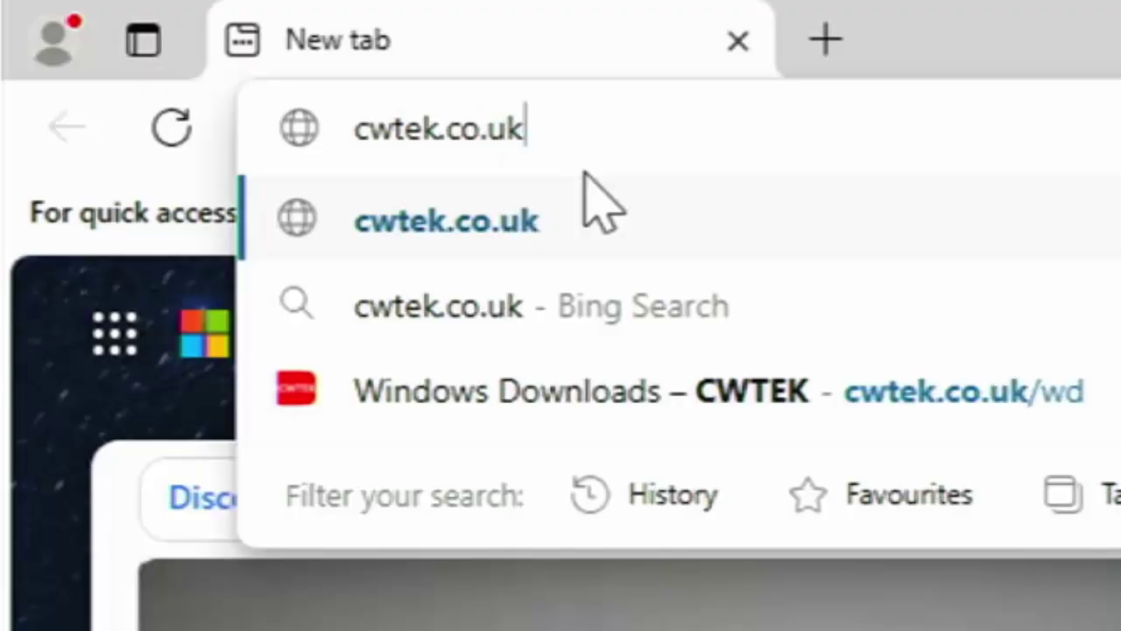
text(/wd)
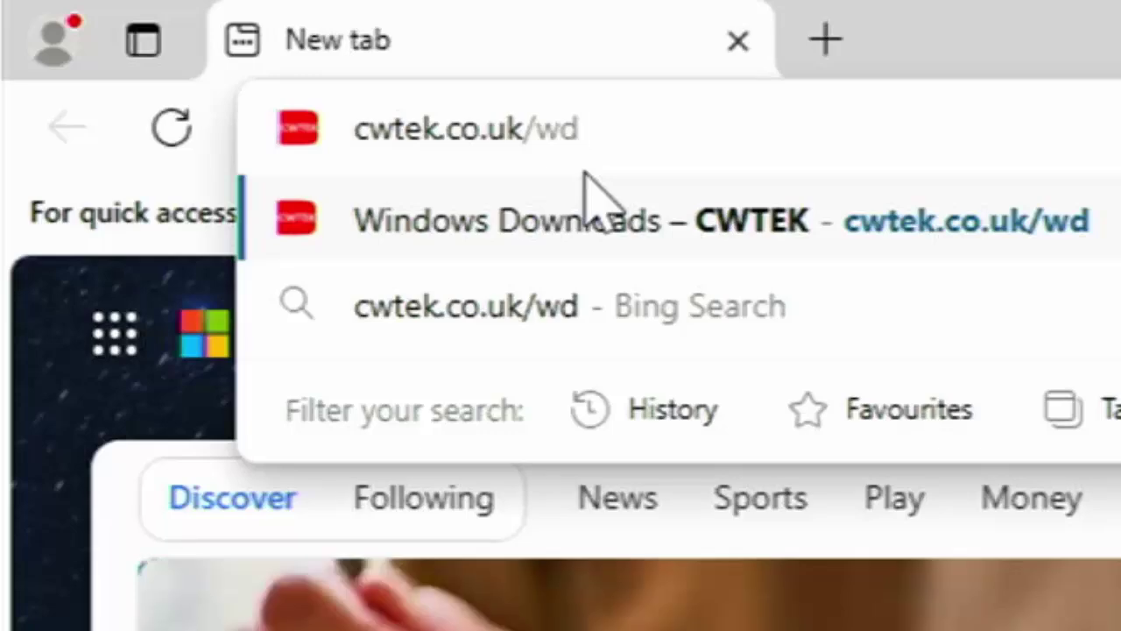
Step: Load the CWTEK downloads page and follow the Local User and Group Management link to GitHub
click(585, 180)
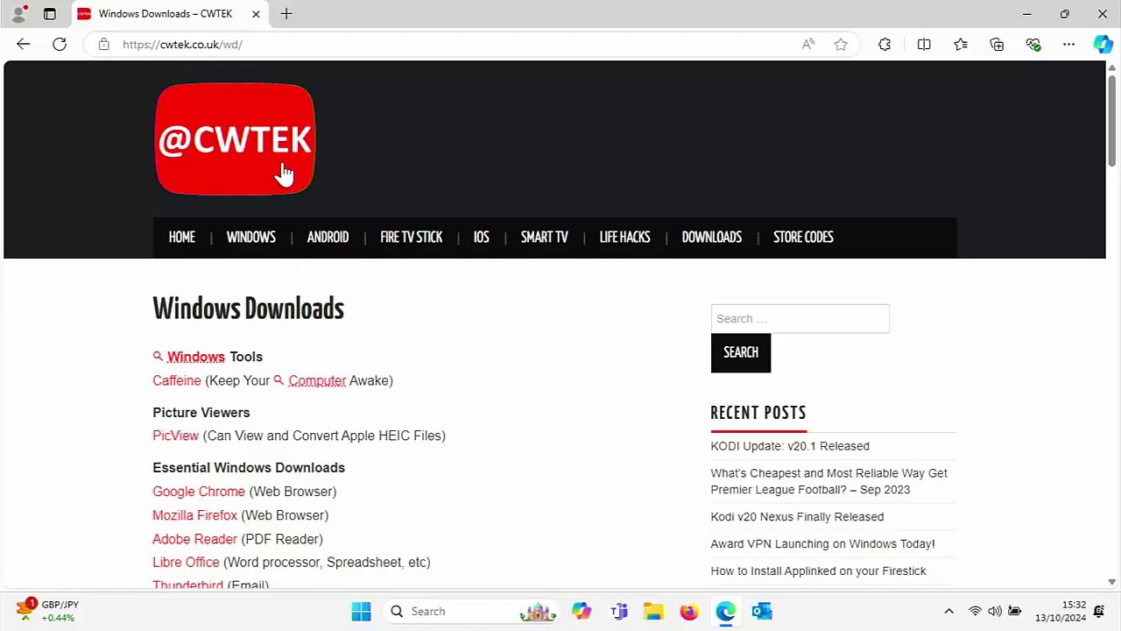
scroll(286, 172, down, 3)
scroll(283, 162, down, 5)
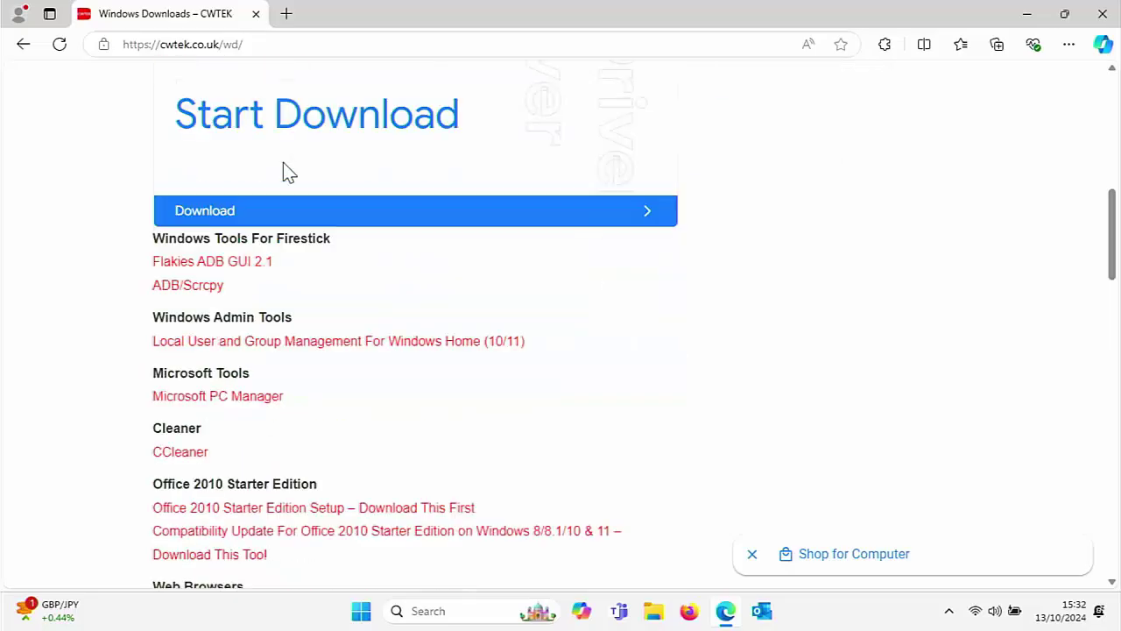
scroll(289, 171, down, 1)
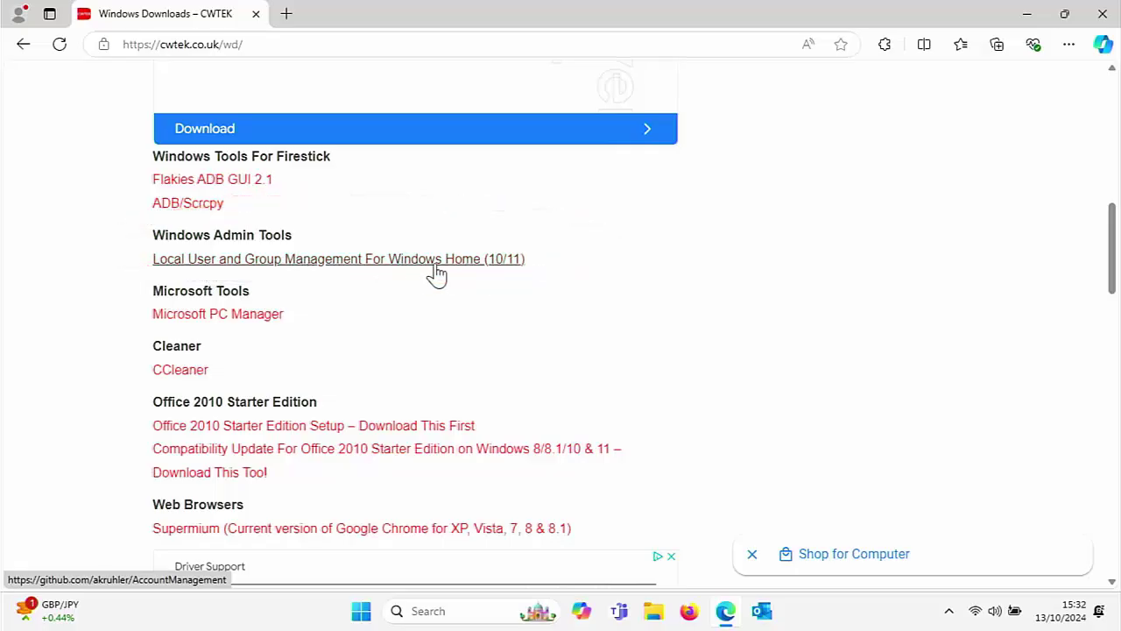
click(389, 267)
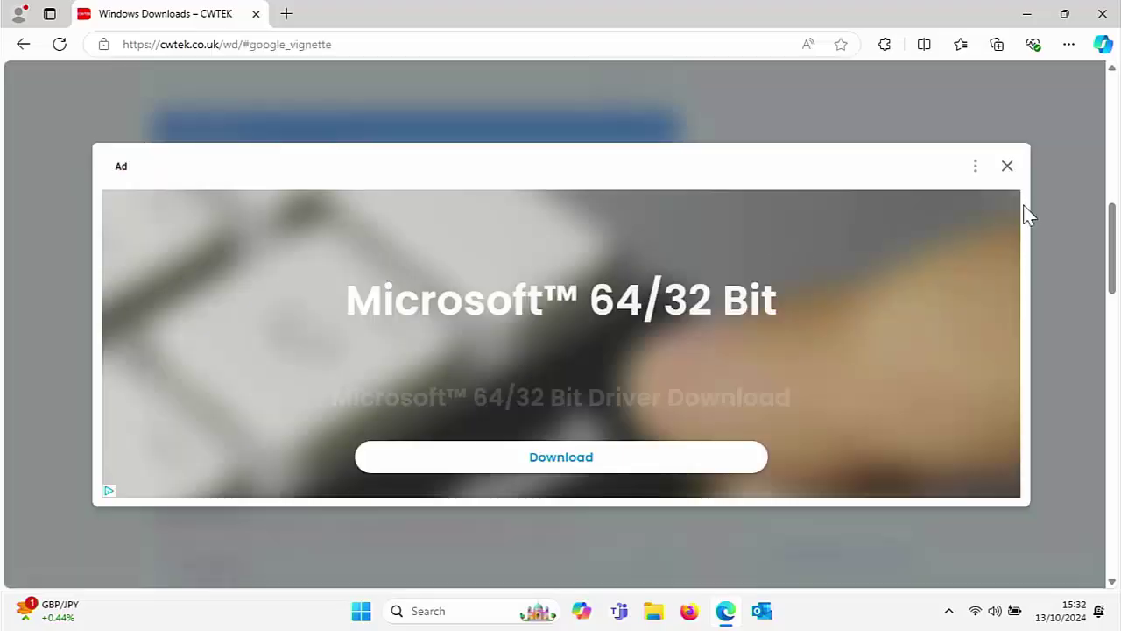
click(1007, 166)
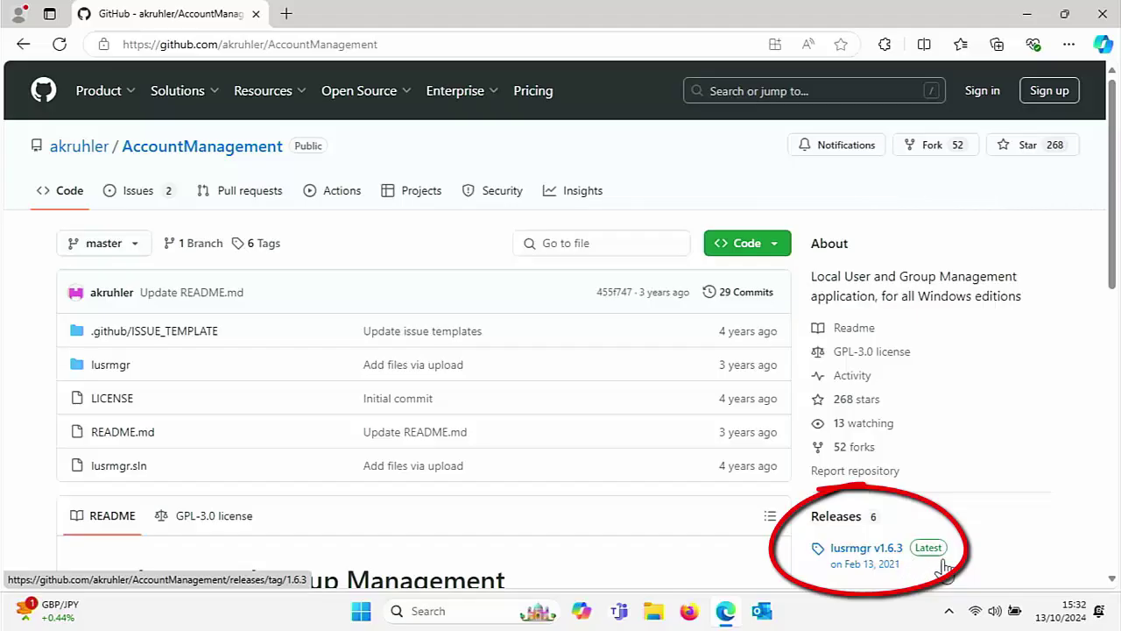
Step: Download lusrmgr.exe from the lusrmgr v1.6.3 release assets, then close Edge
click(862, 559)
scroll(838, 533, down, 2)
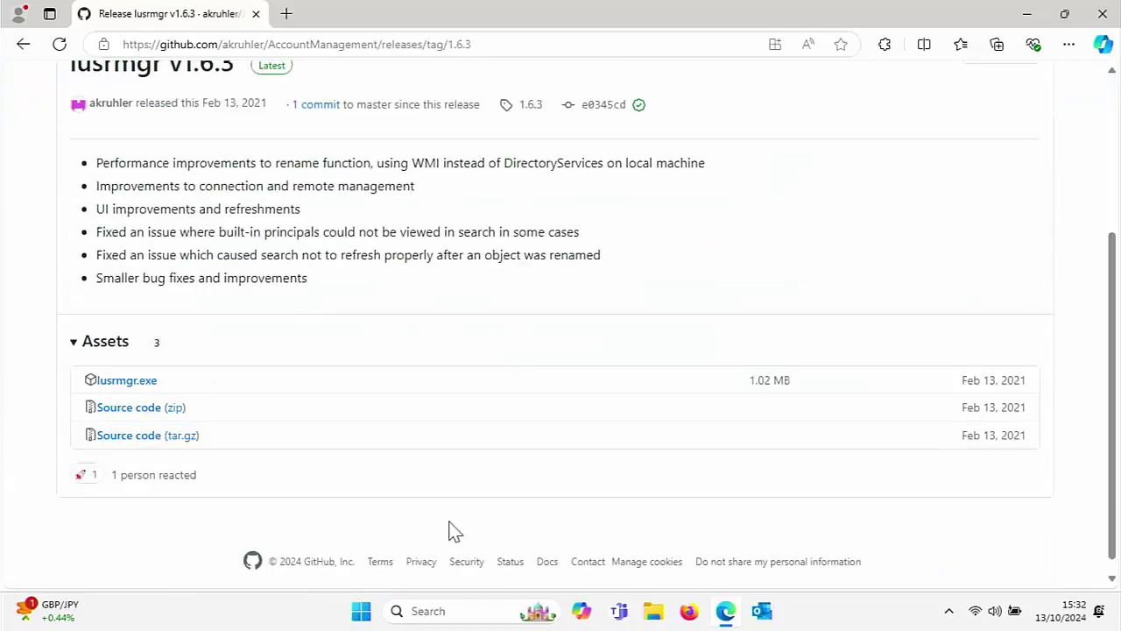
click(128, 382)
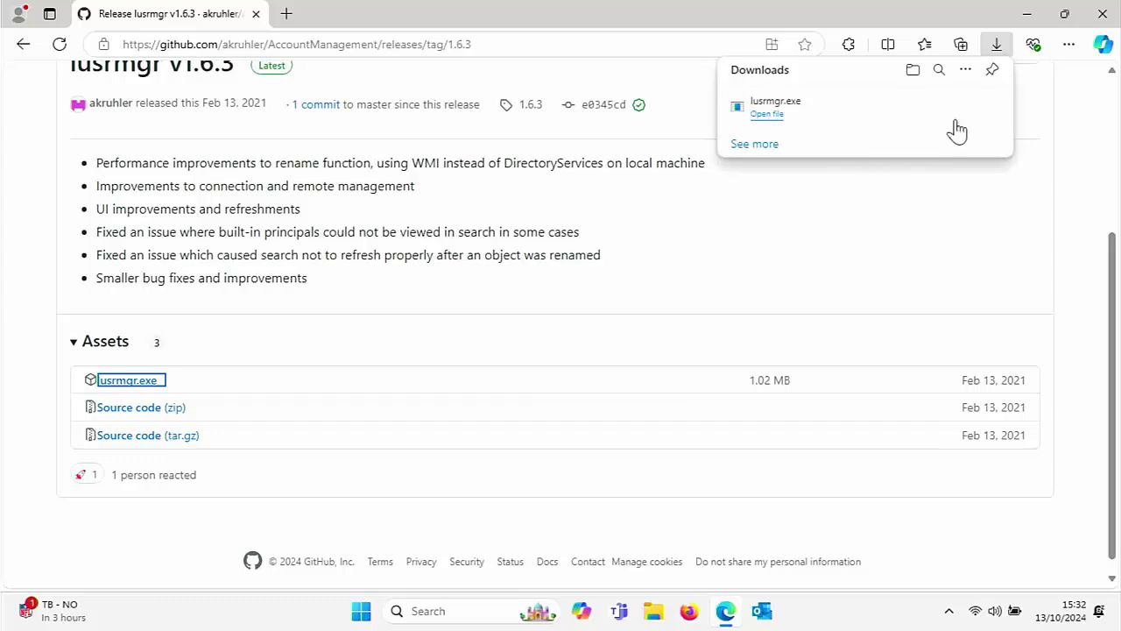
click(1102, 13)
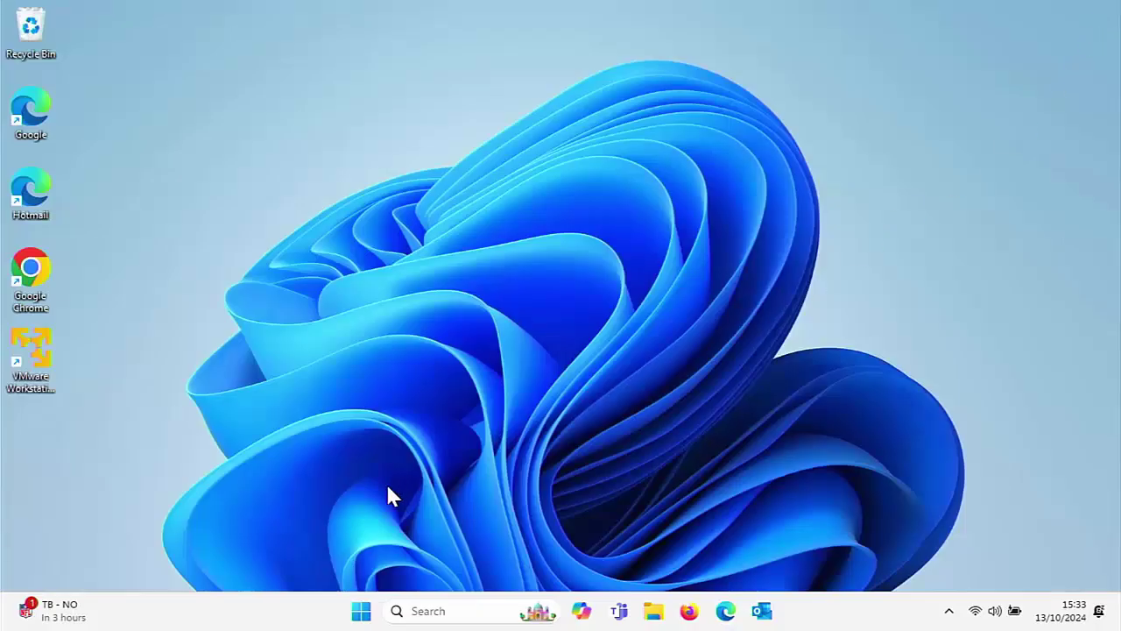
Step: Show File Explorer's Downloads folder listing the lusrmgr application
click(657, 615)
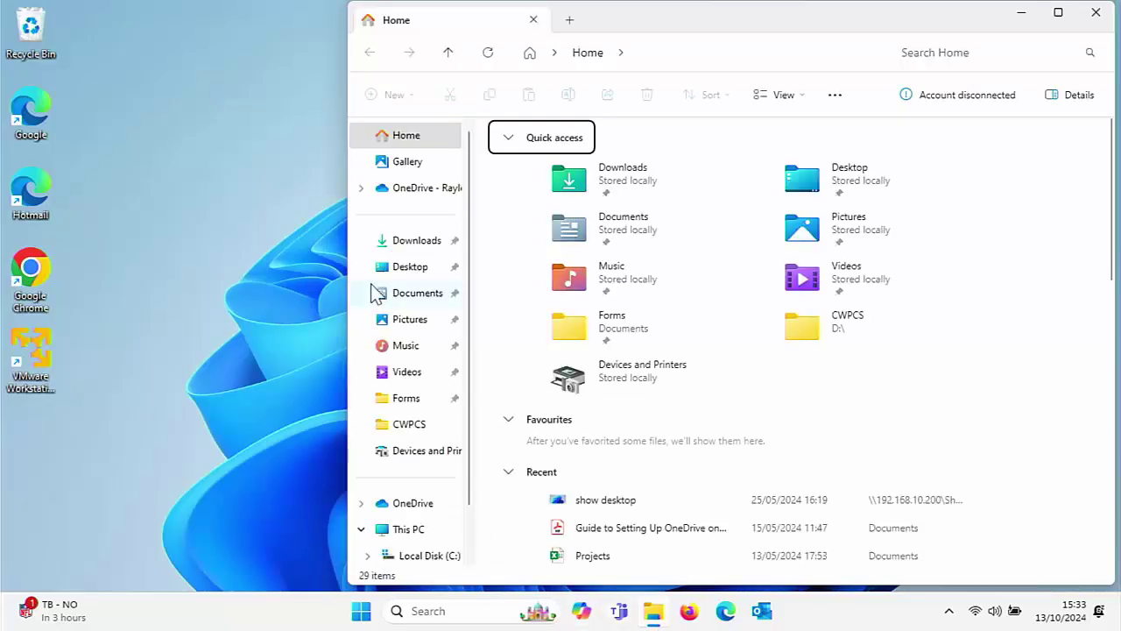
click(430, 249)
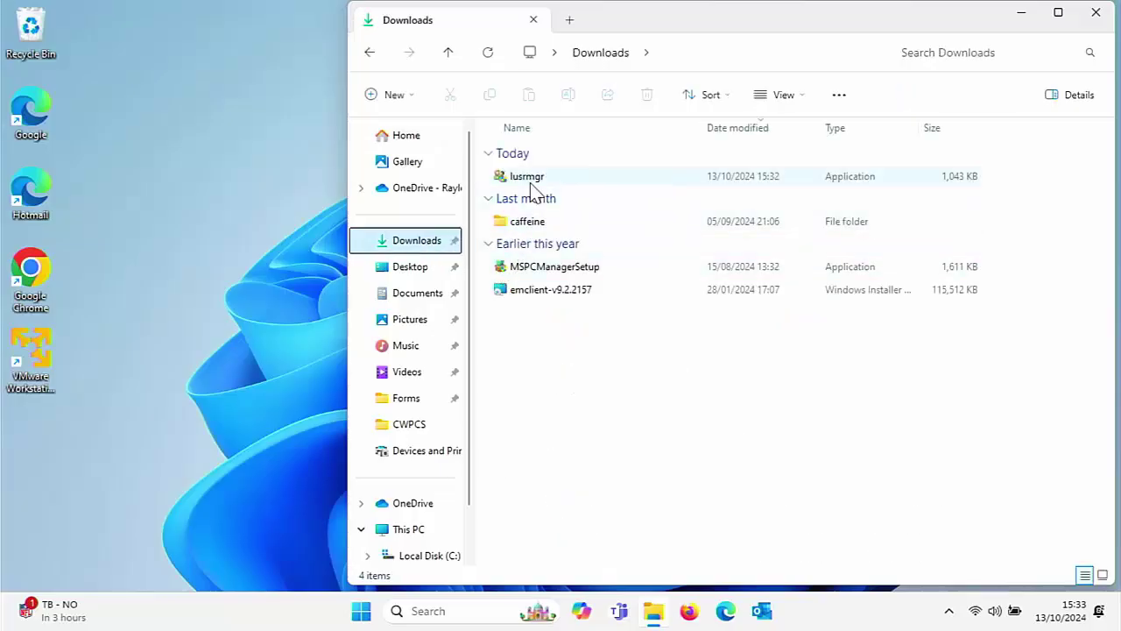
mouse_move(528, 188)
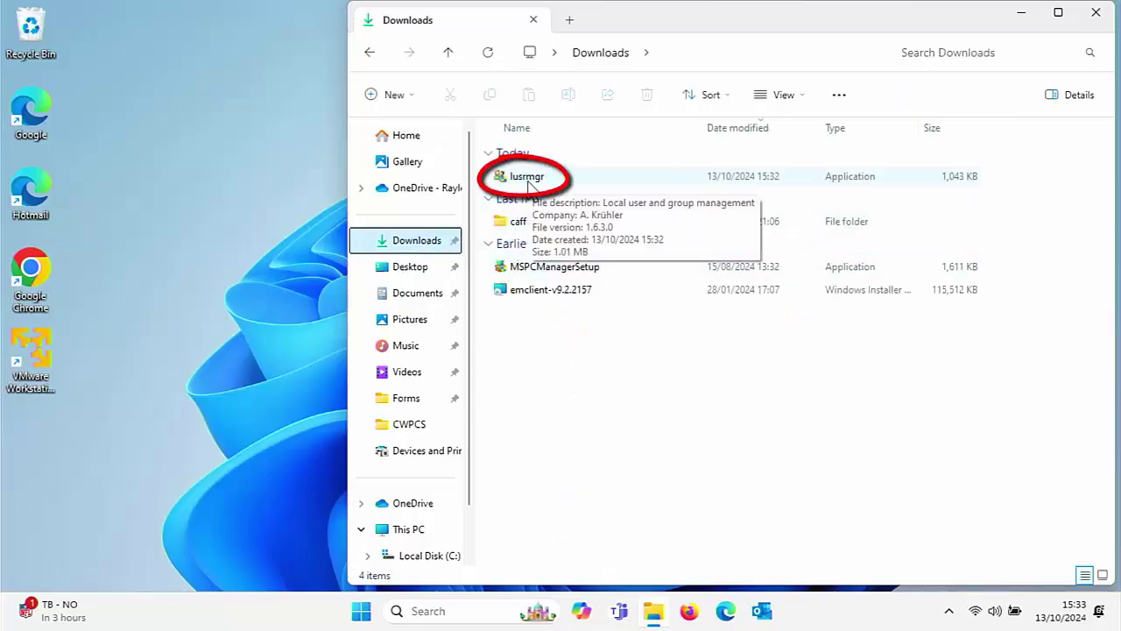
Step: Run lusrmgr with UAC approval and open its Users folder listing six local accounts
double_click(529, 178)
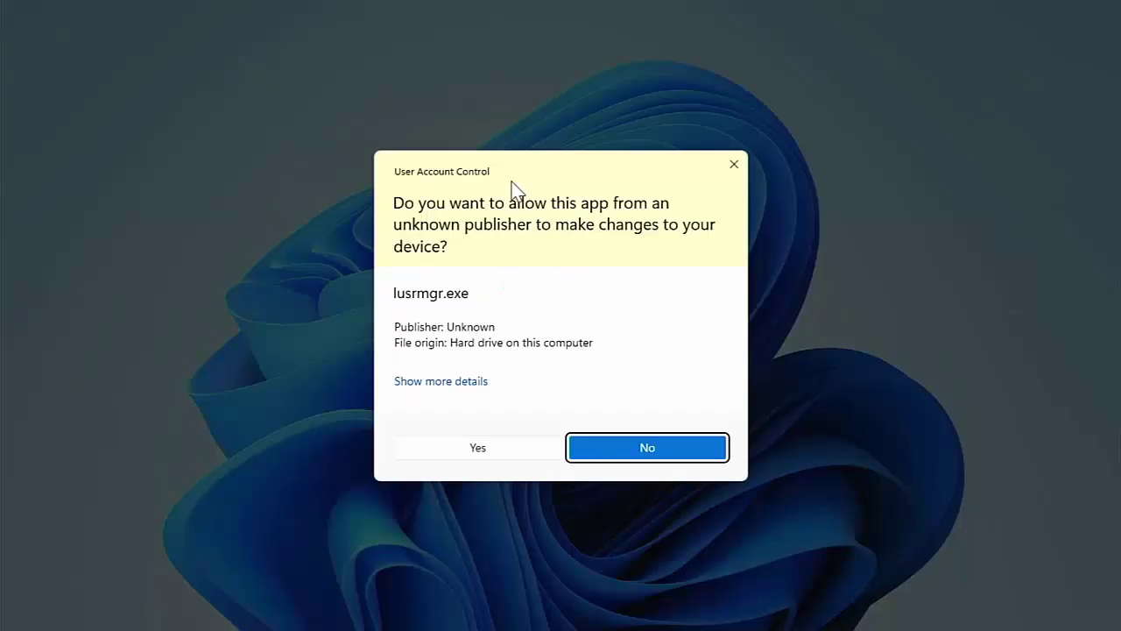
click(478, 447)
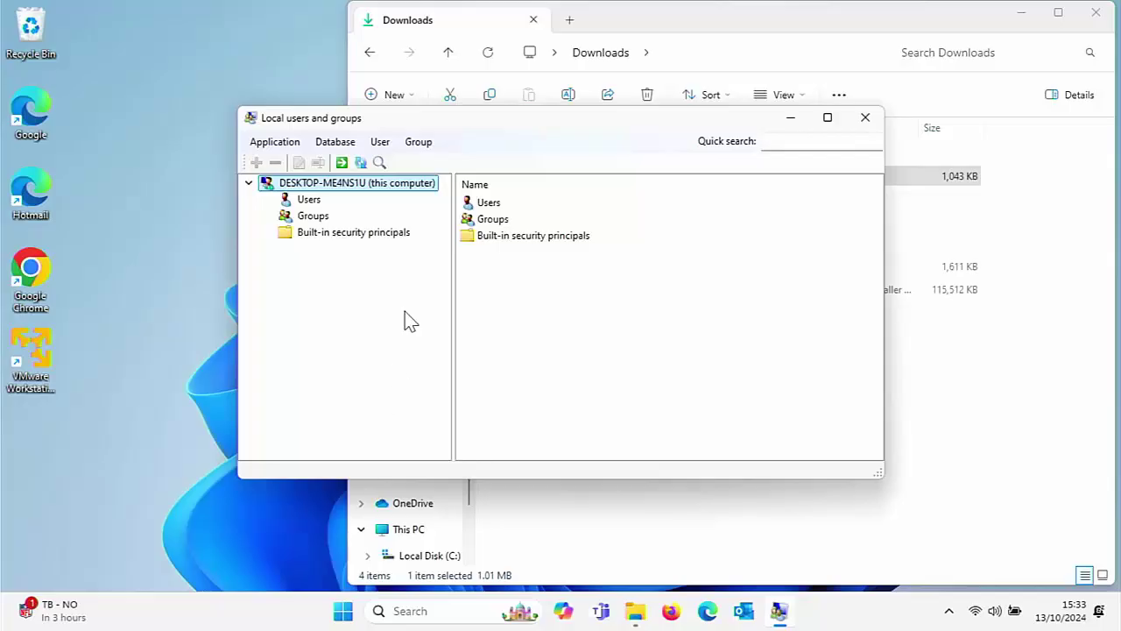
click(489, 204)
double_click(489, 208)
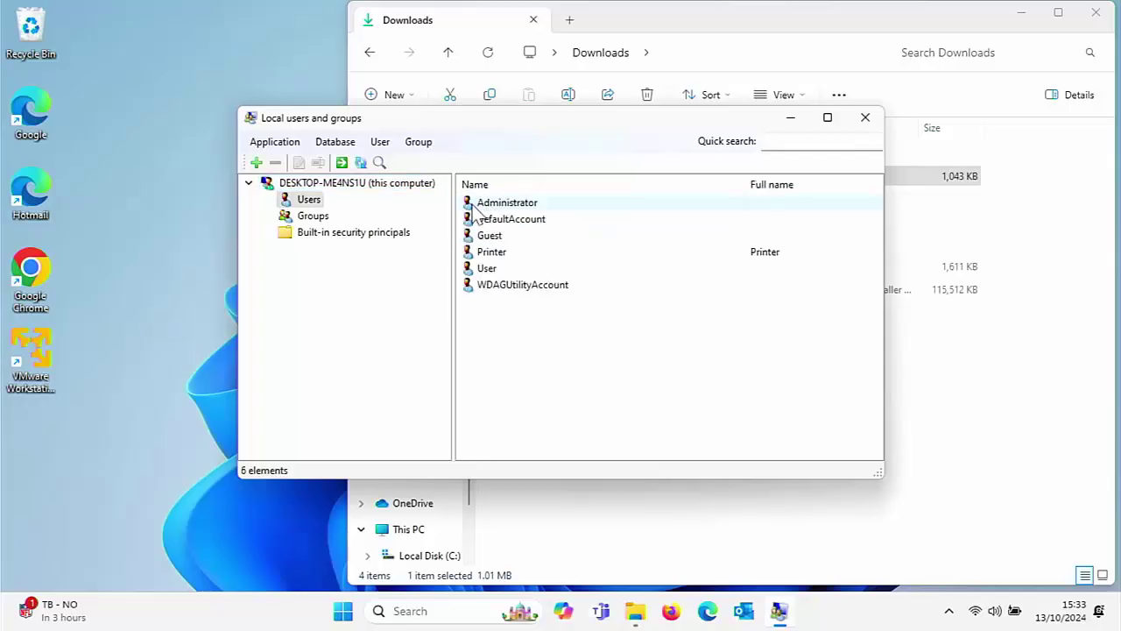
Step: Enable Password never expires on the User account's Password tab, apply, and close with OK
double_click(481, 271)
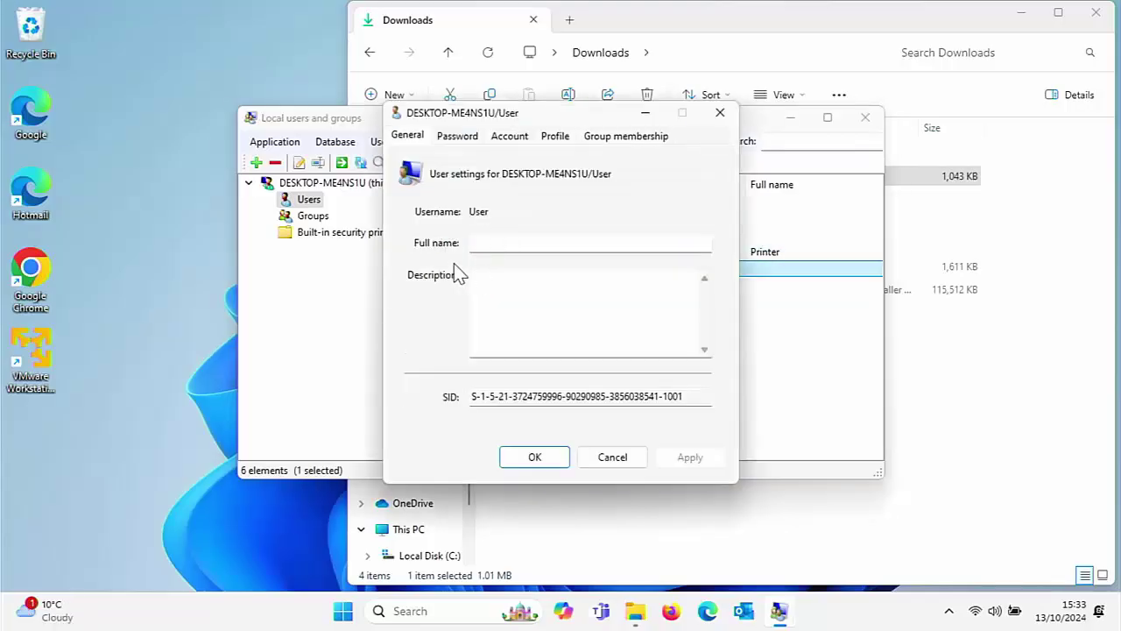
click(461, 141)
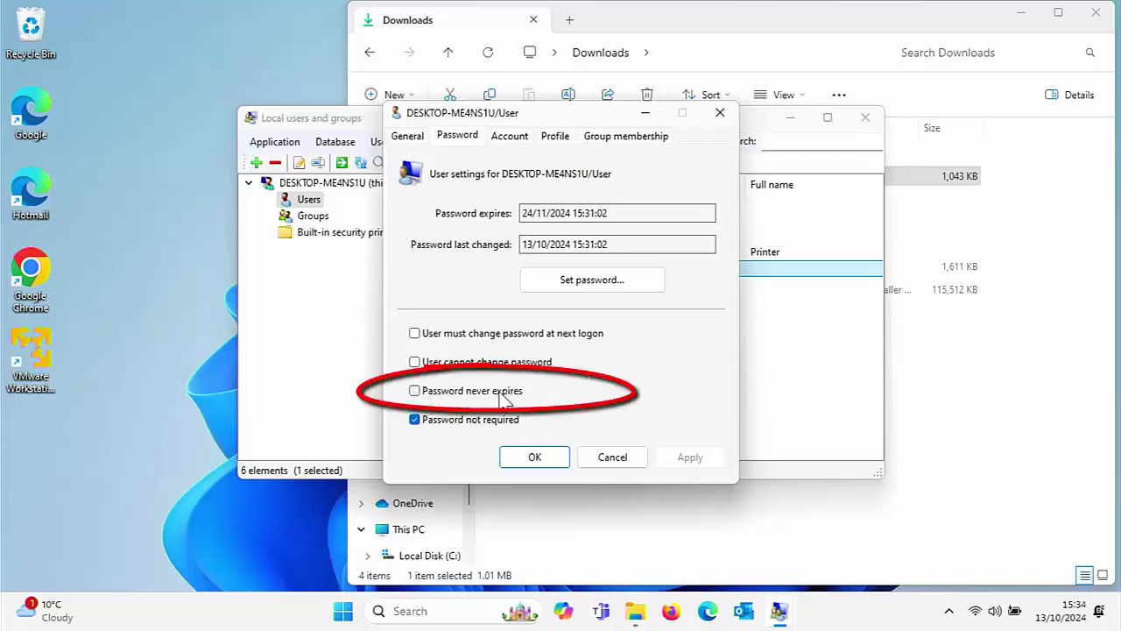
click(414, 390)
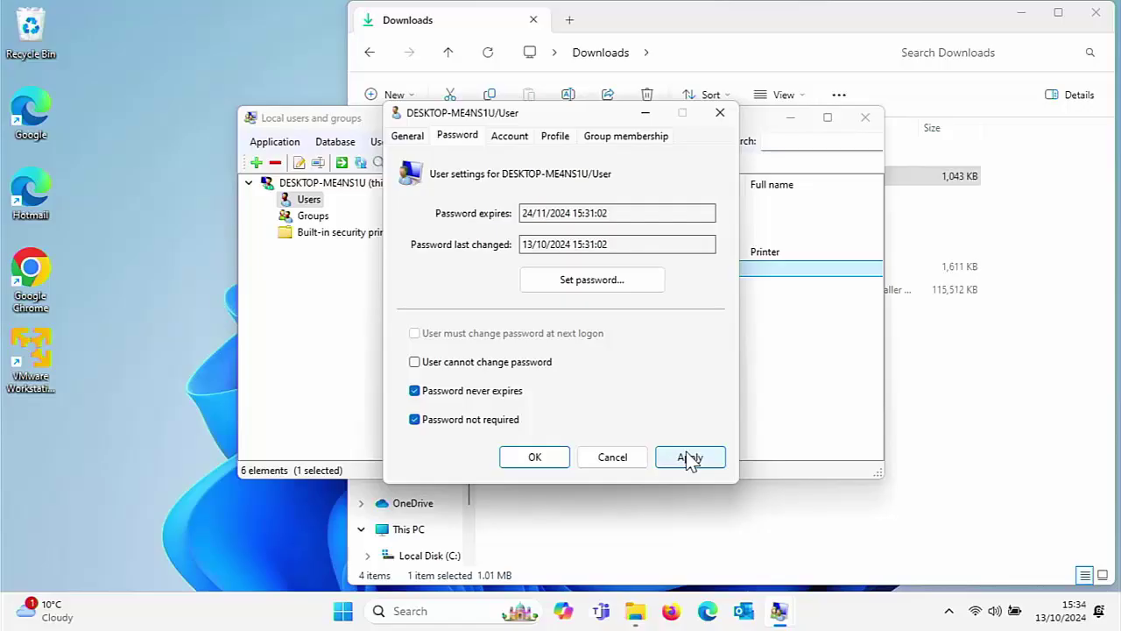
click(696, 466)
click(516, 463)
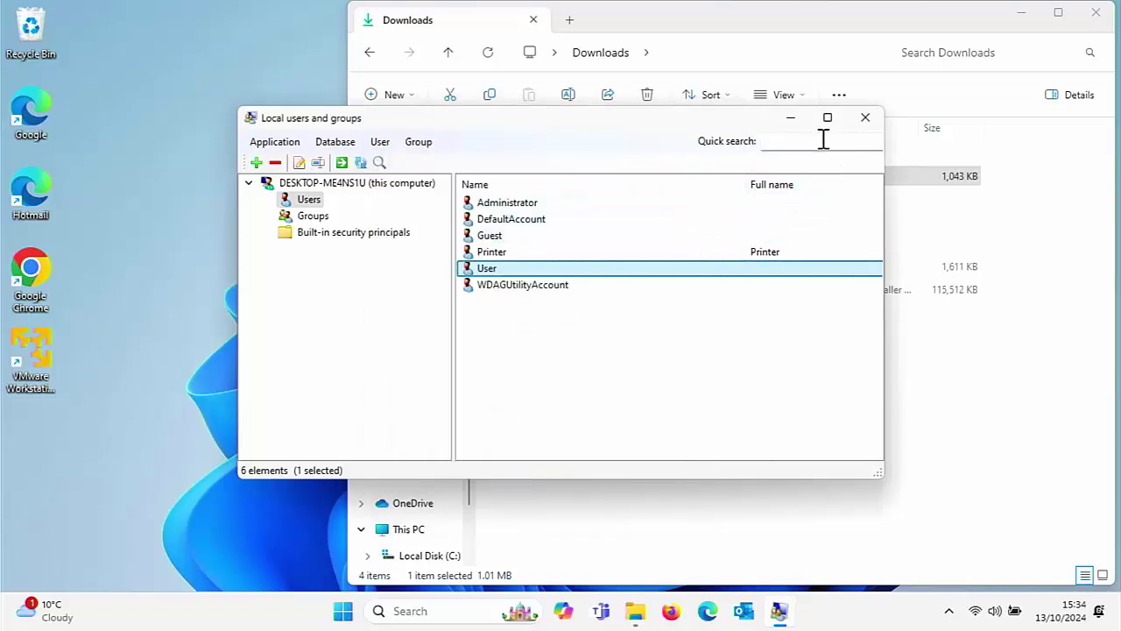
Step: Close lusrmgr and delete the lusrmgr file from Downloads via its context menu
click(865, 123)
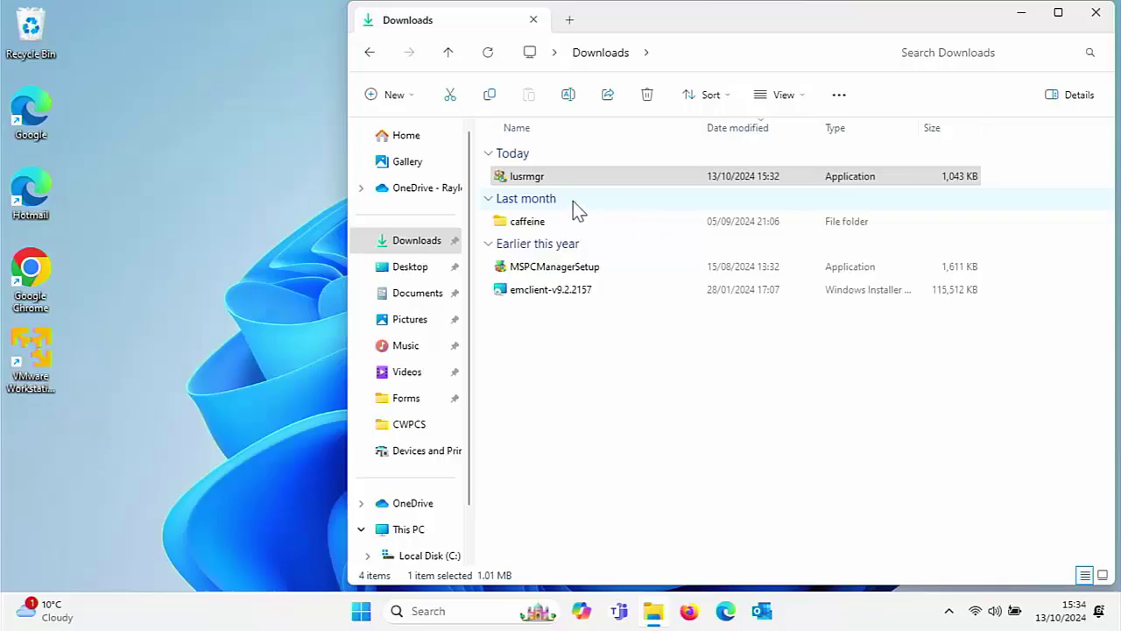
click(538, 184)
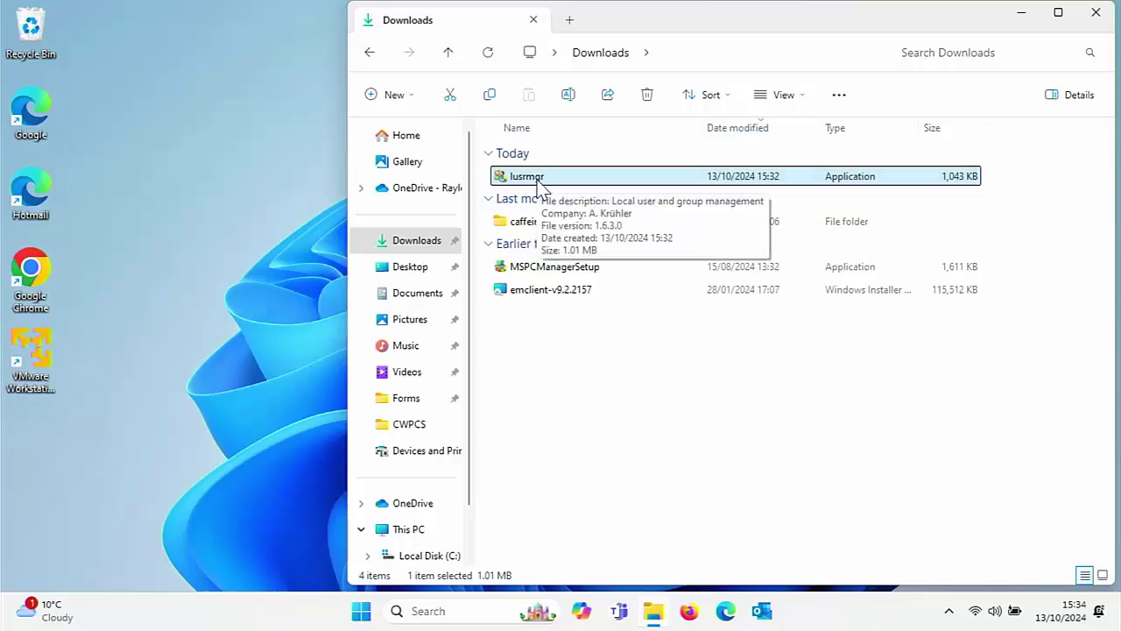
right_click(540, 180)
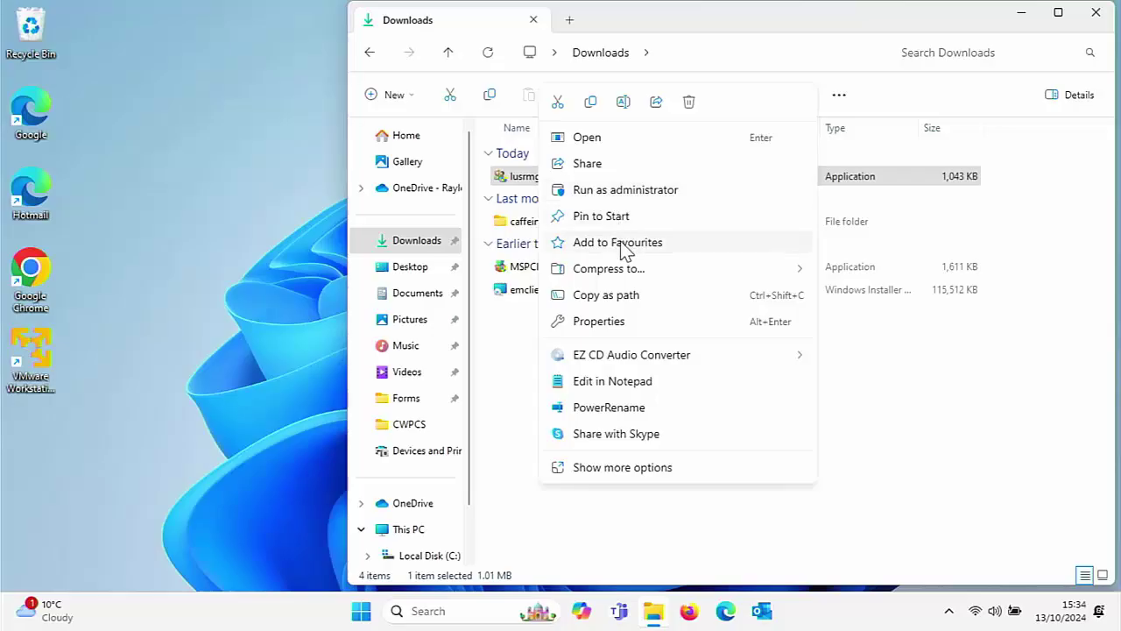
click(584, 469)
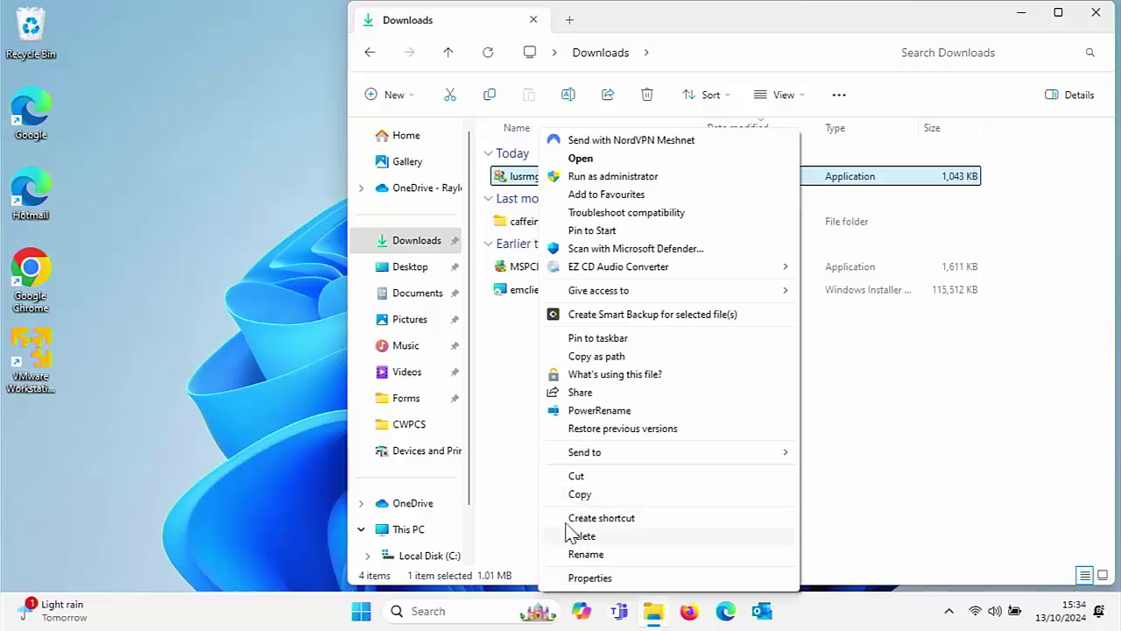
key(Escape)
right_click(528, 182)
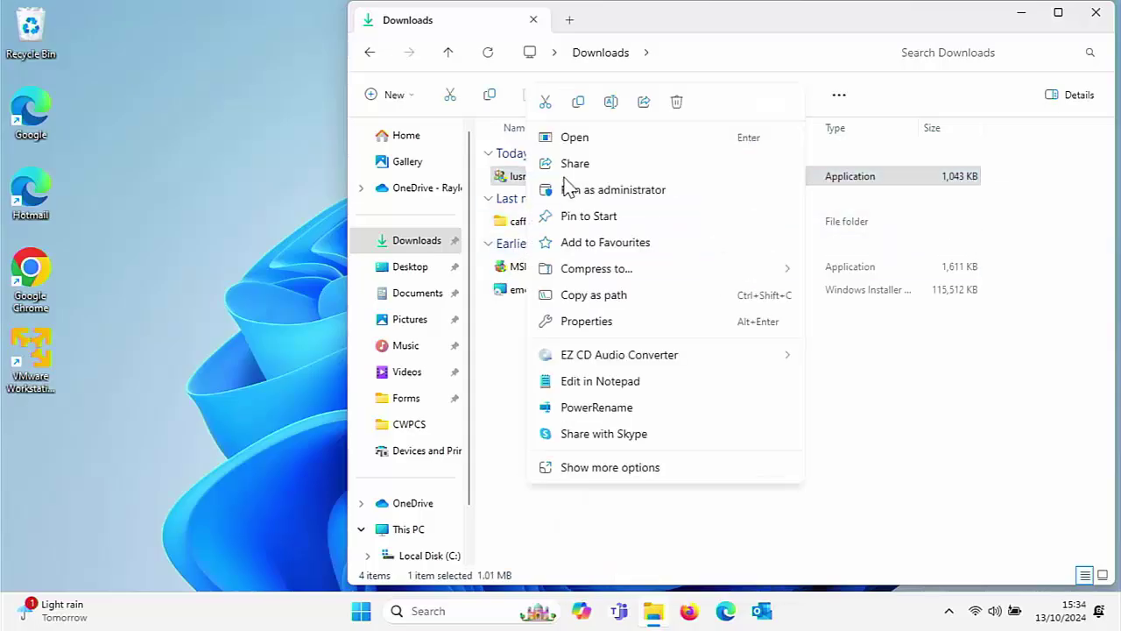
click(677, 102)
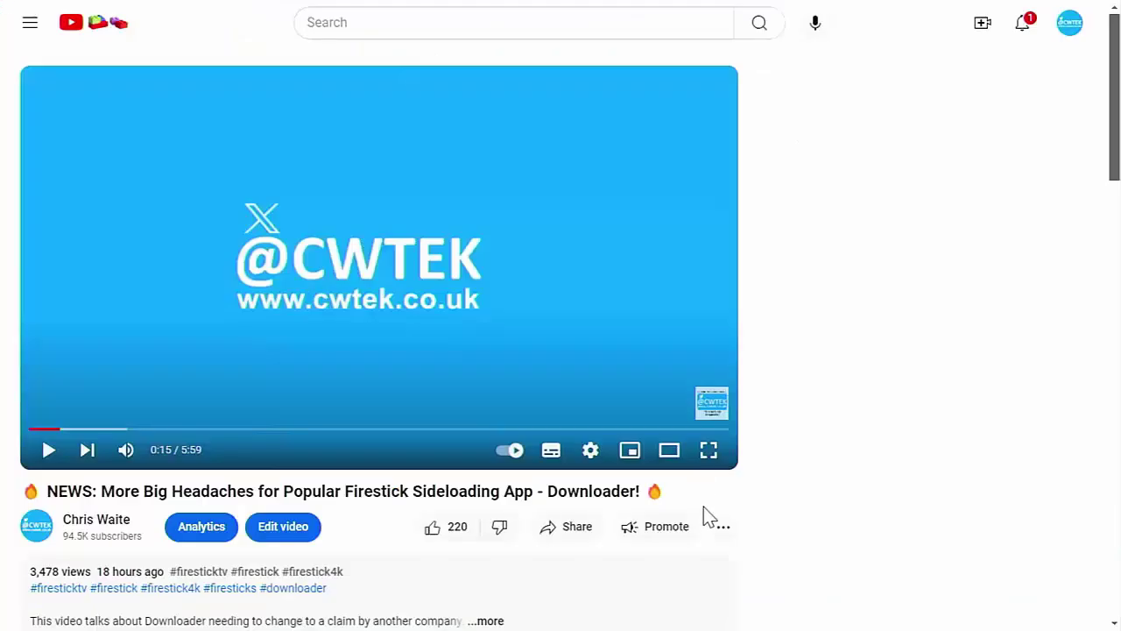
Step: Try a £75.00 Super Thanks on the video, then close it without buying
click(724, 526)
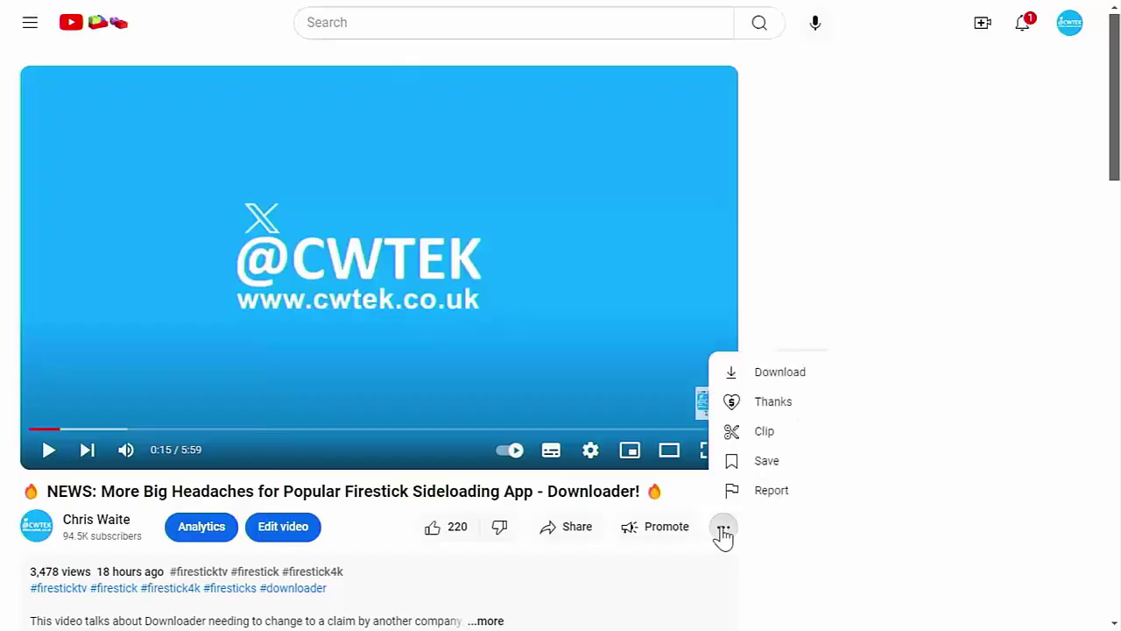
click(773, 405)
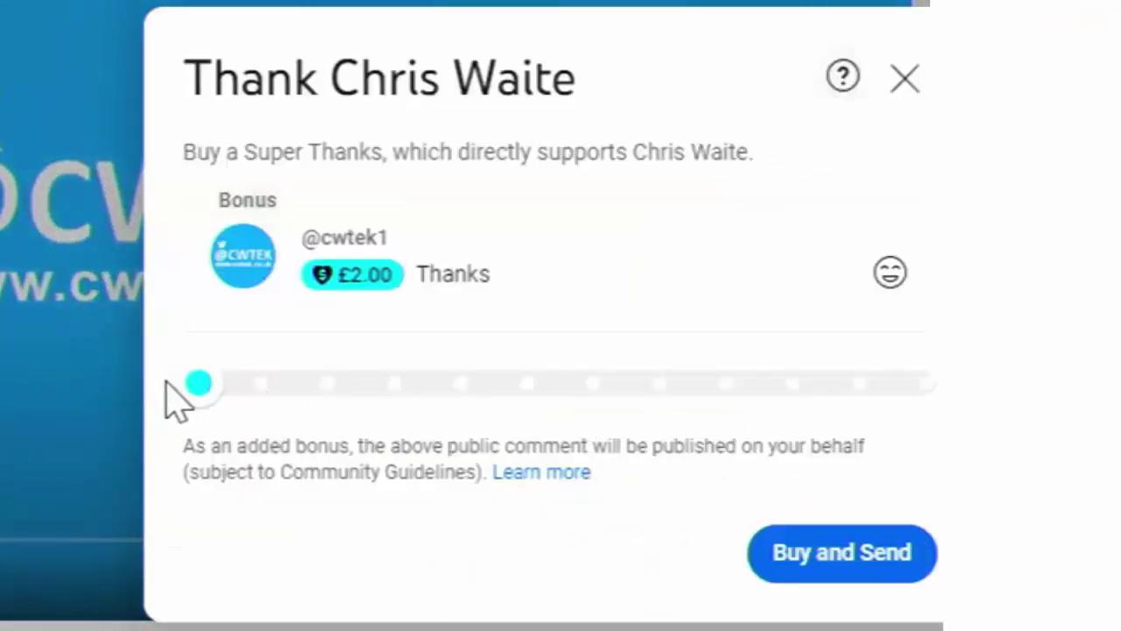
drag(188, 383, 656, 406)
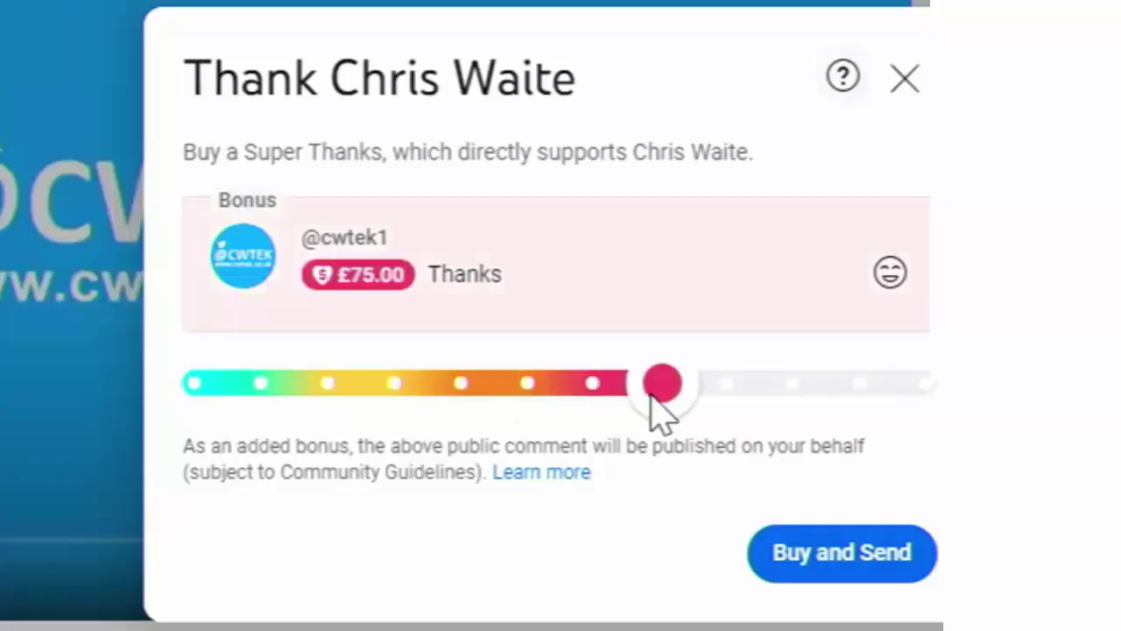
click(905, 81)
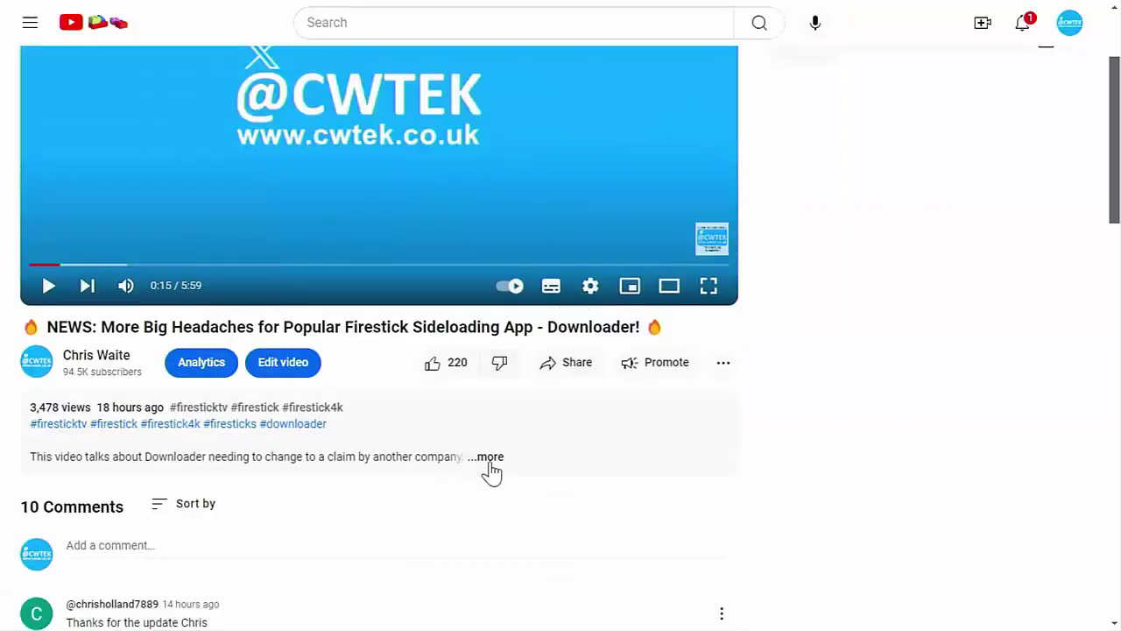
Step: Expand the video's full description and read through it
click(487, 458)
scroll(495, 464, down, 3)
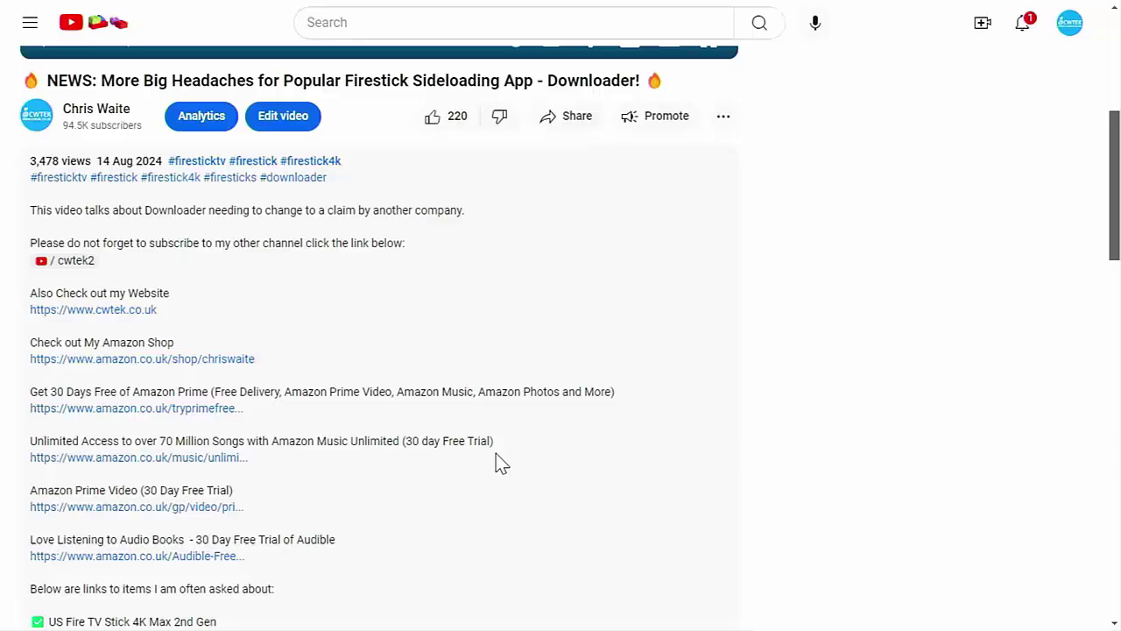
scroll(500, 463, down, 1)
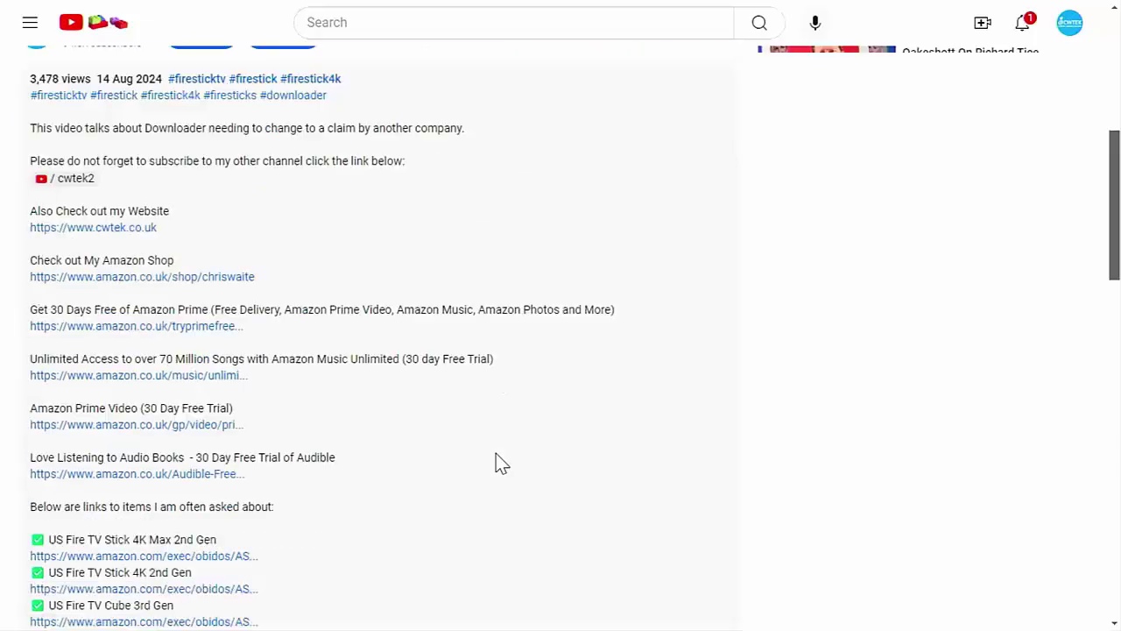
scroll(500, 463, down, 2)
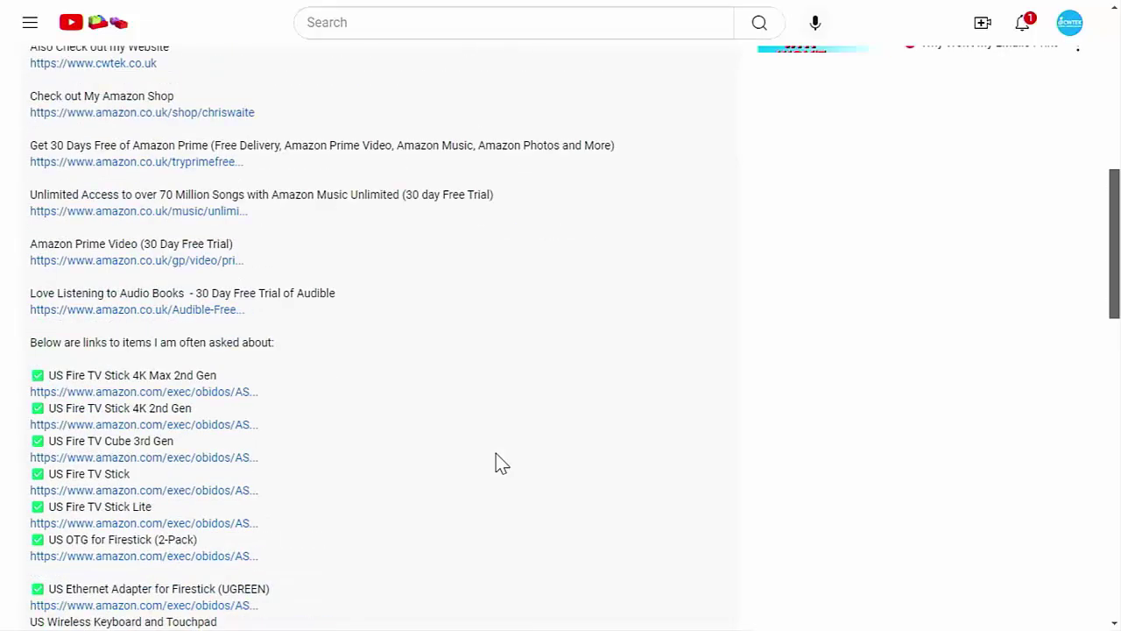
scroll(500, 463, up, 2)
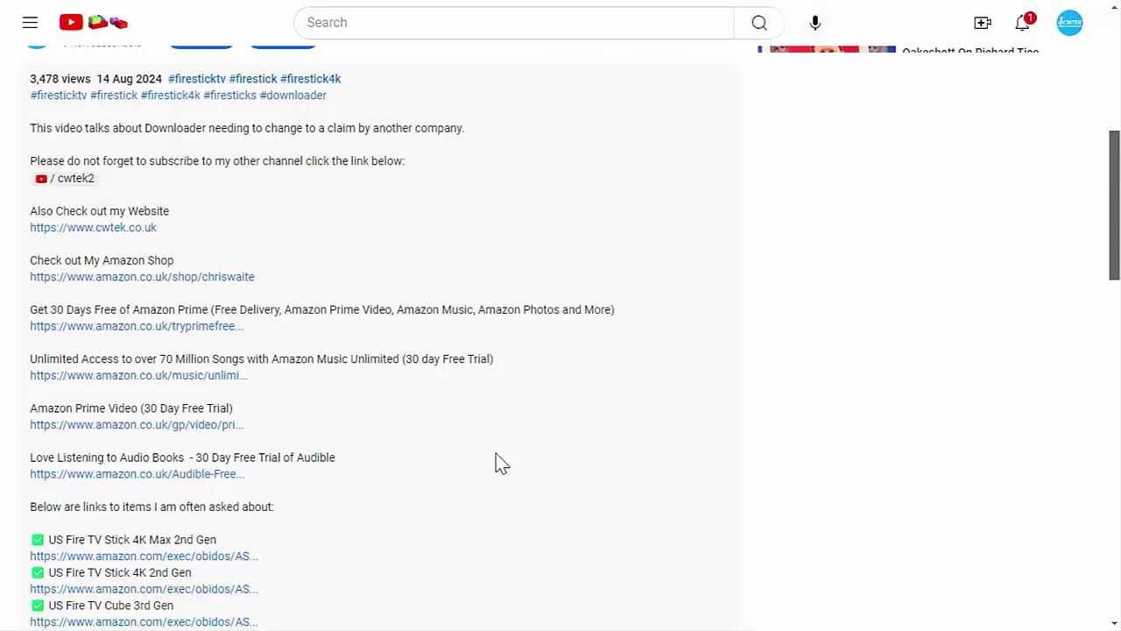
scroll(497, 464, up, 4)
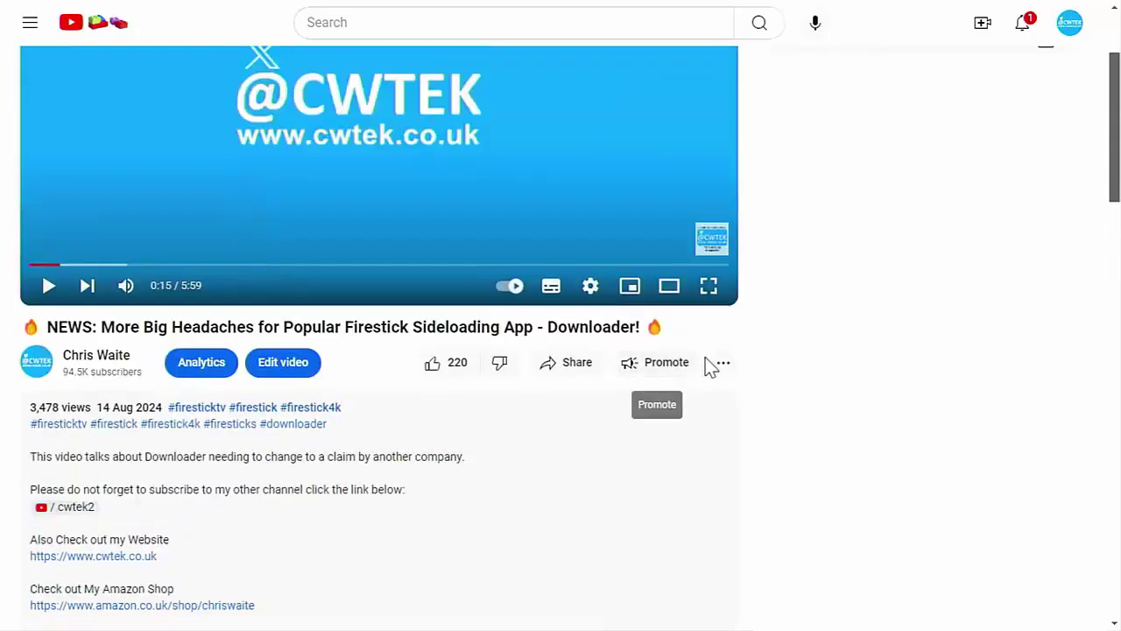
Step: Try a £15.00 Super Thanks, then close the offer without buying
click(719, 363)
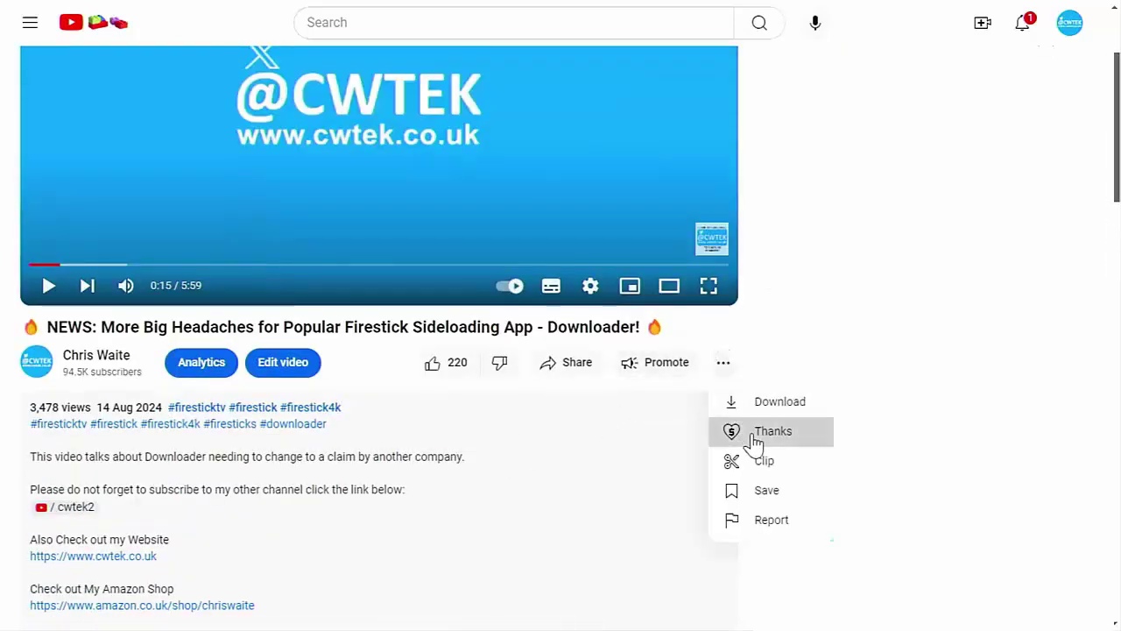
click(755, 443)
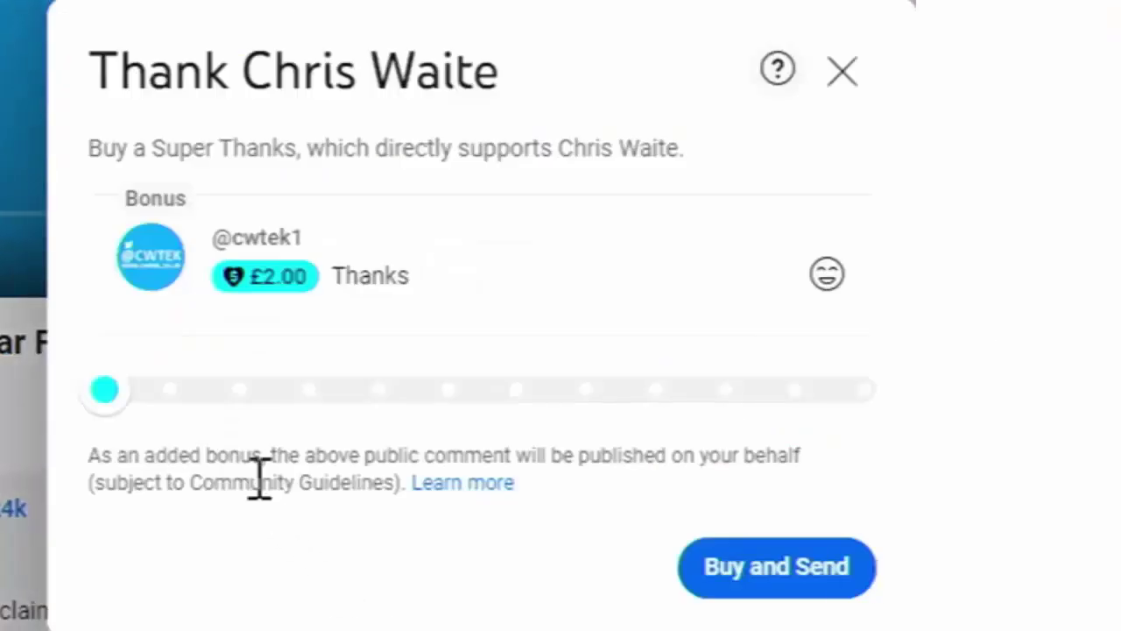
drag(230, 410, 353, 413)
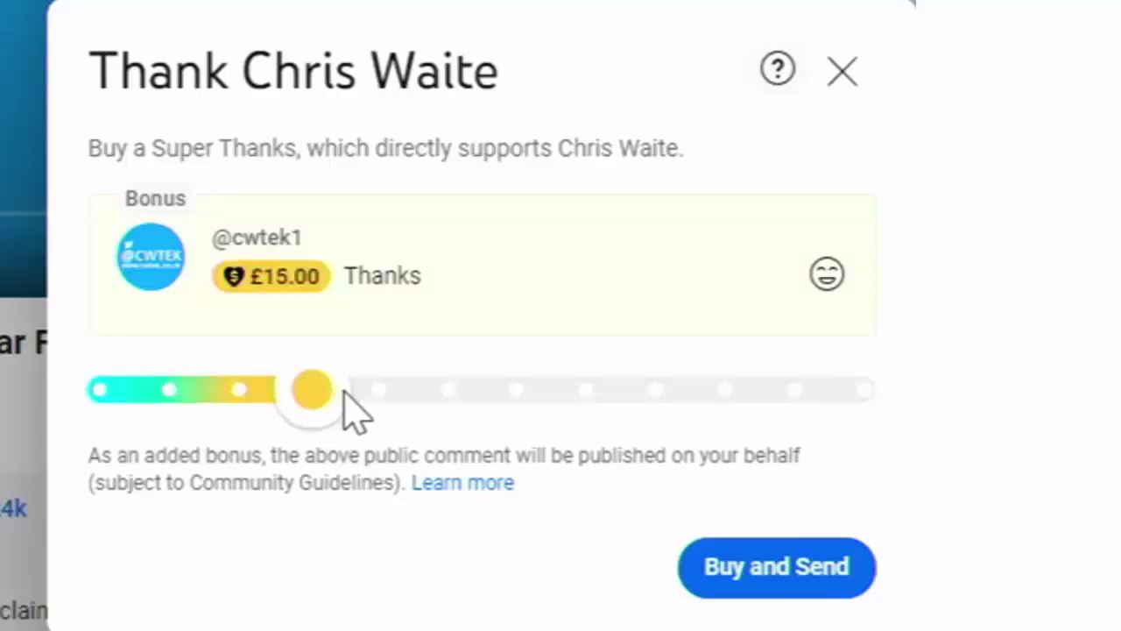
click(842, 72)
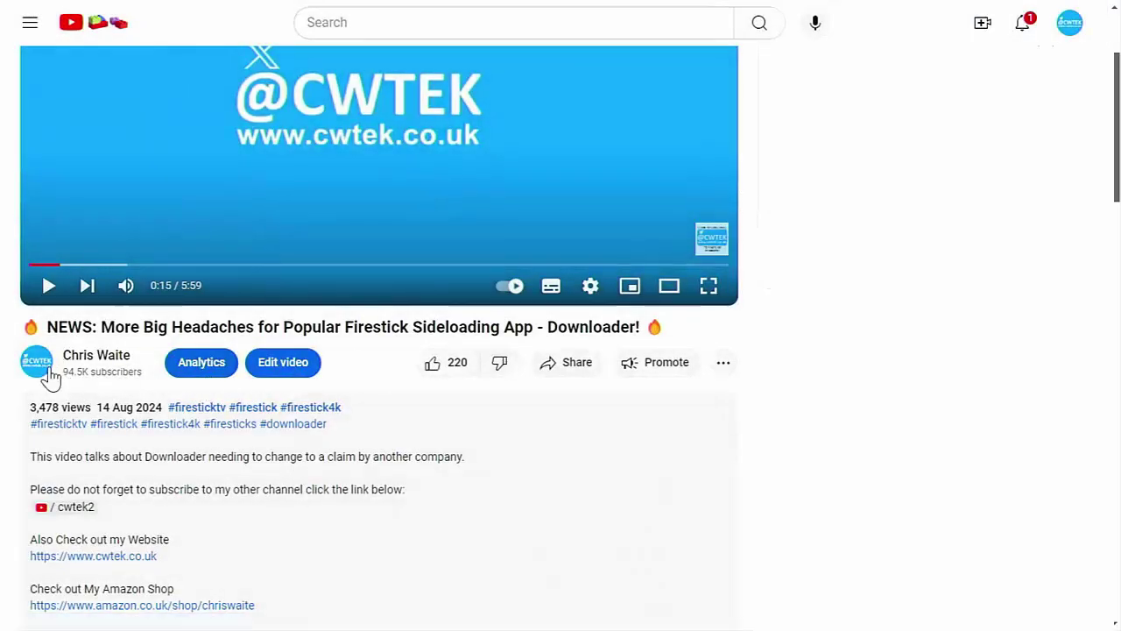
click(51, 372)
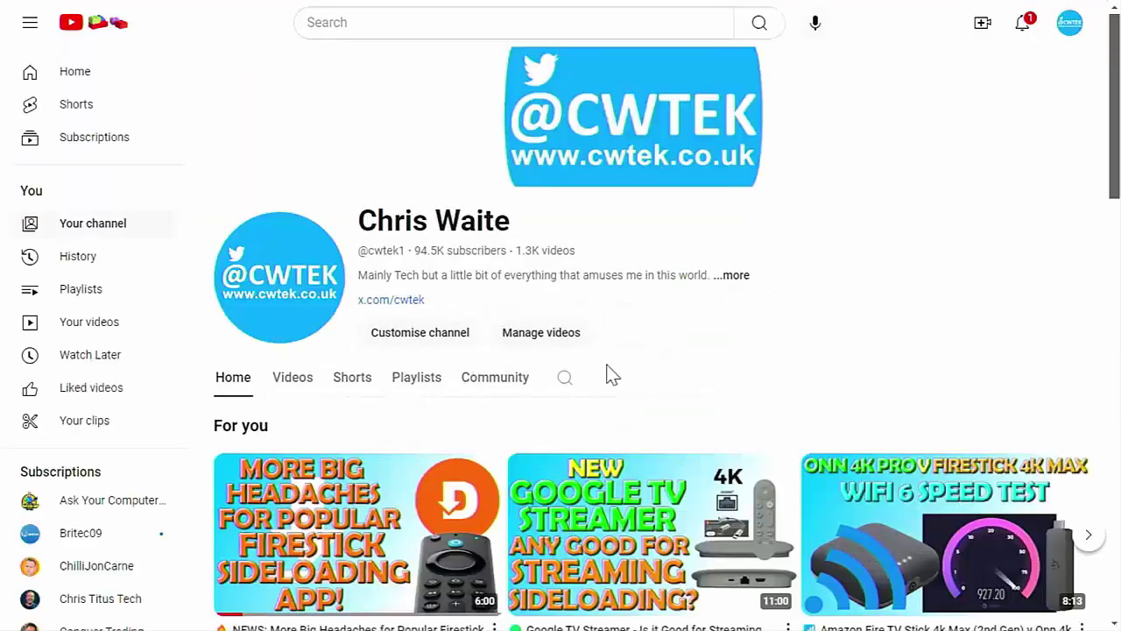
scroll(608, 372, down, 3)
scroll(608, 372, down, 4)
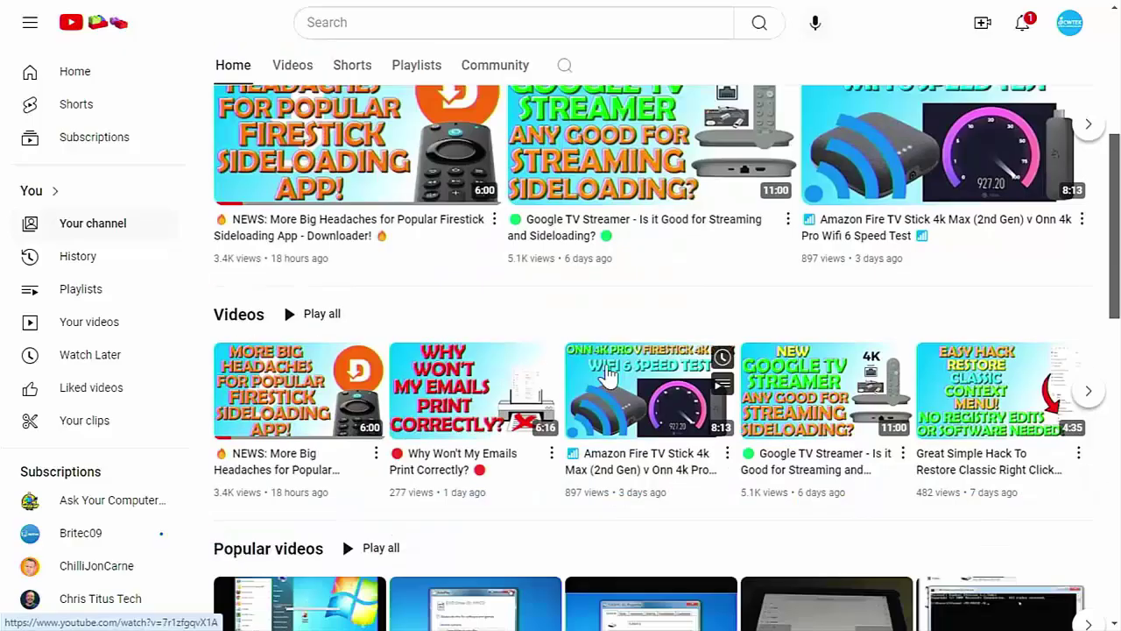
scroll(610, 372, down, 5)
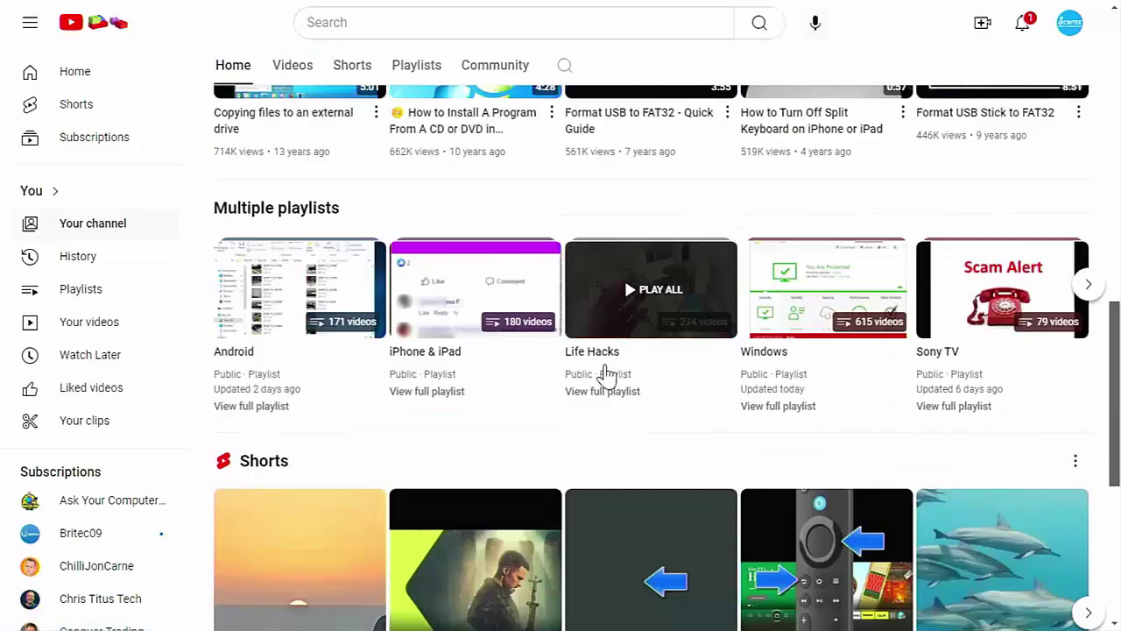
scroll(609, 373, down, 3)
scroll(607, 374, down, 2)
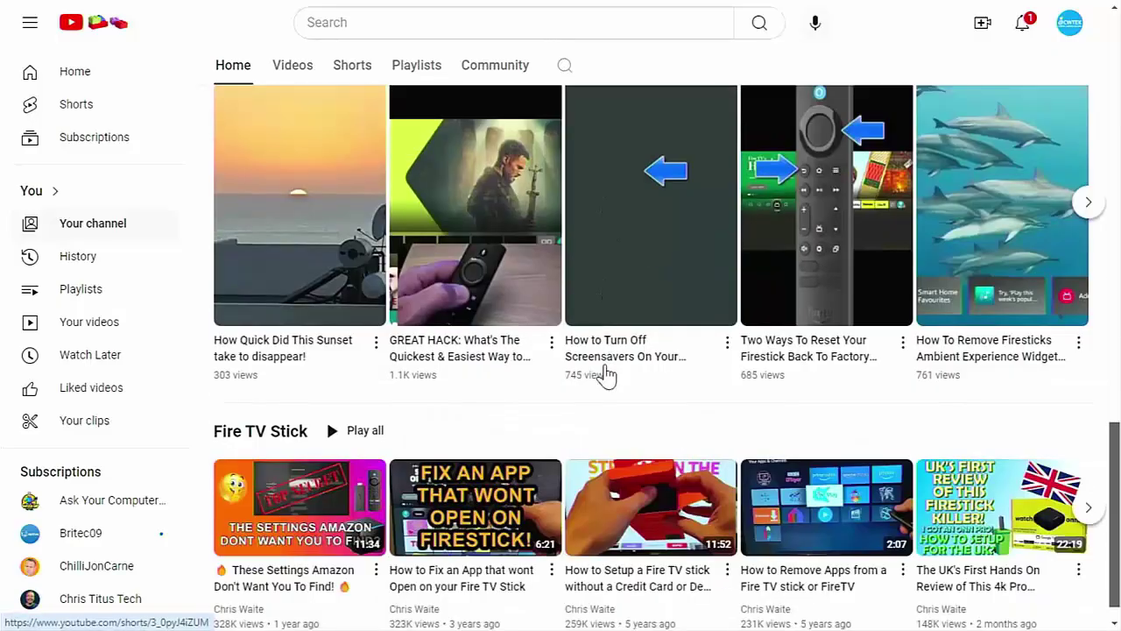
scroll(607, 375, up, 3)
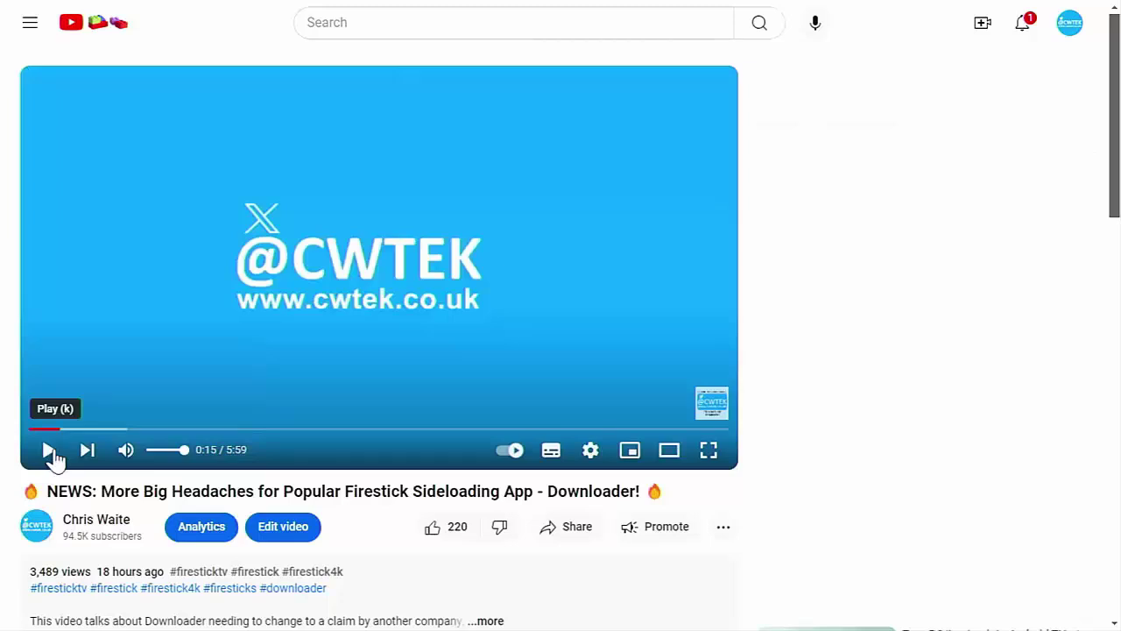
Step: Open the Share dialog for the Downloader news video
click(547, 534)
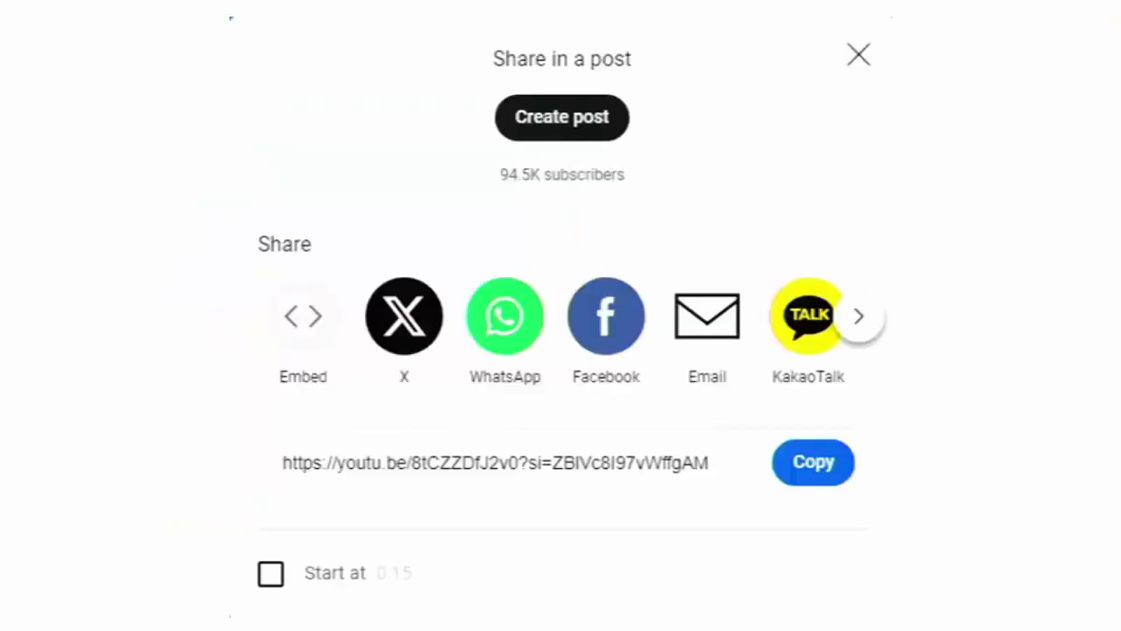